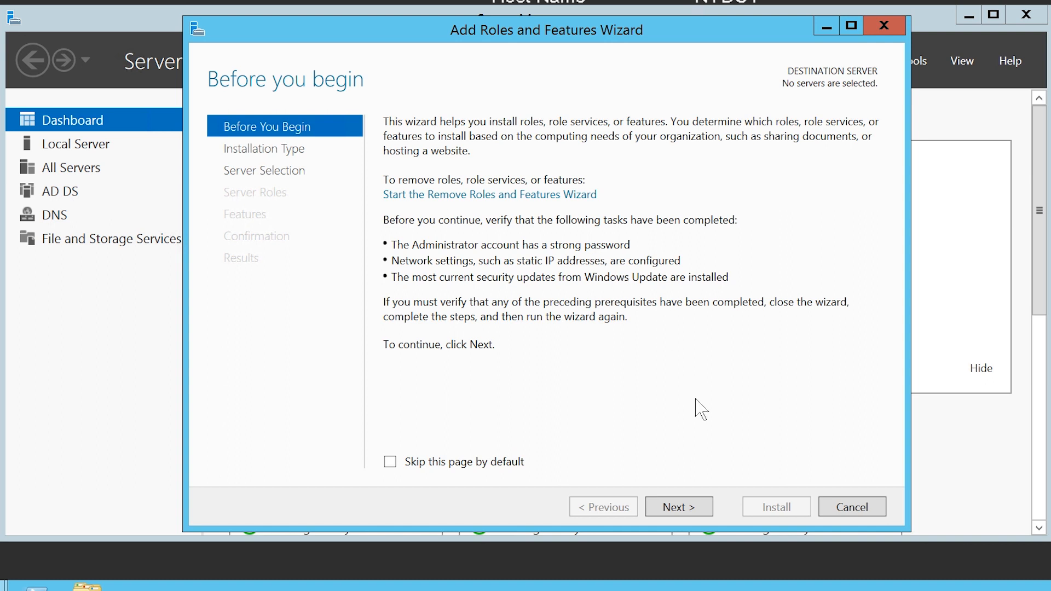
Choose a role-based or feature-based installation with nydc1.ITFreeTraining.local as the destination server
{"action": "left_click", "coordinate": [710, 527]}
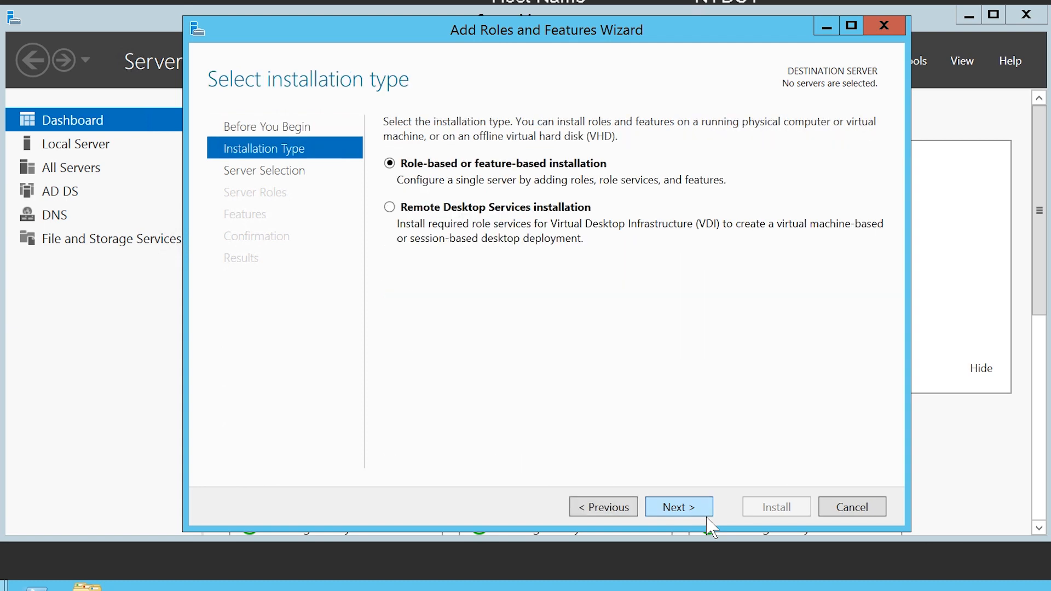
{"action": "left_click", "coordinate": [709, 527]}
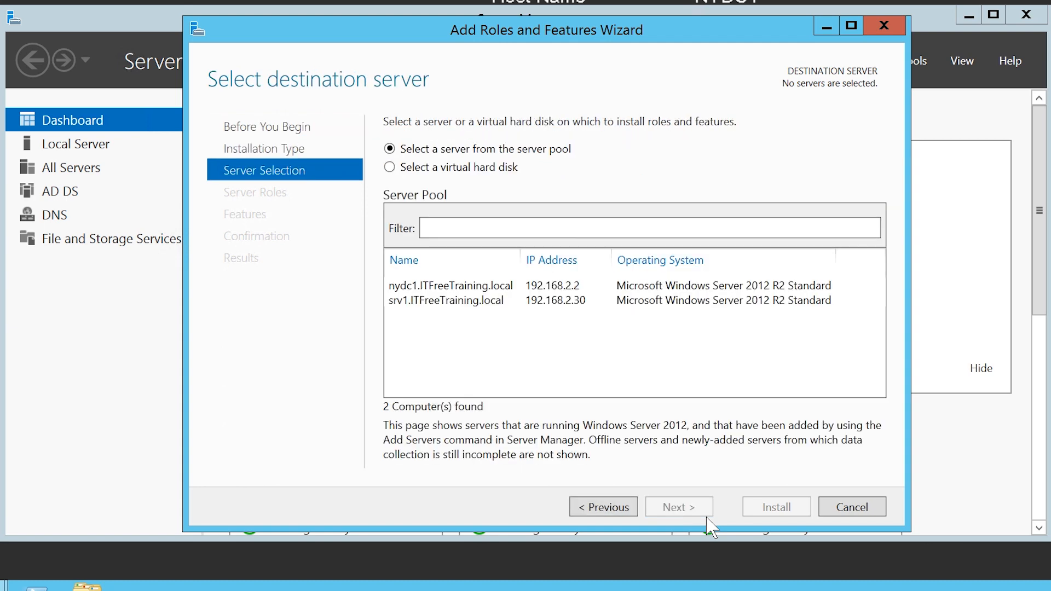
{"action": "left_click", "coordinate": [401, 289]}
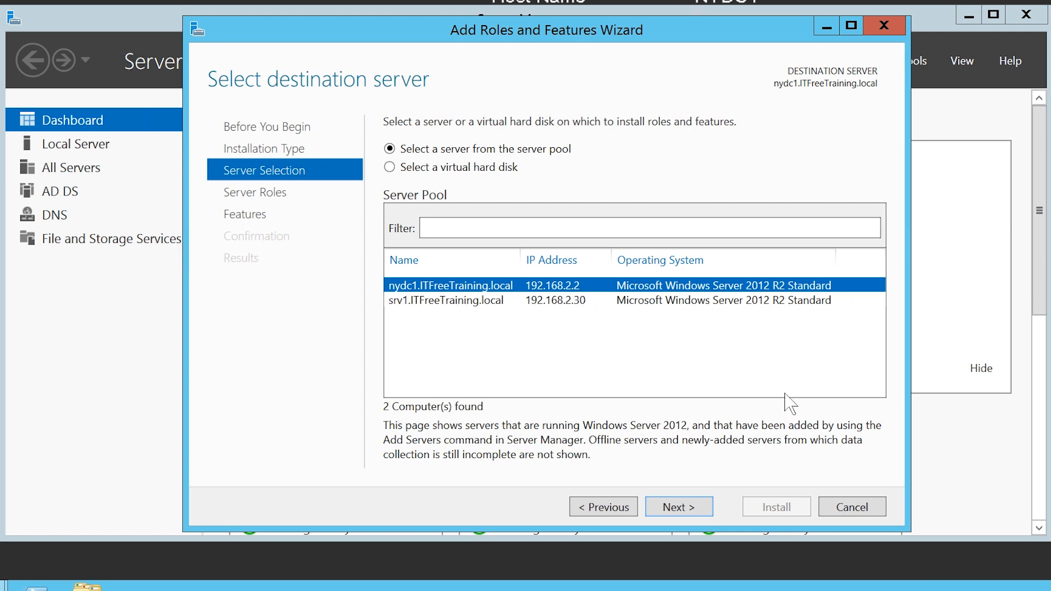
{"action": "left_click", "coordinate": [711, 515]}
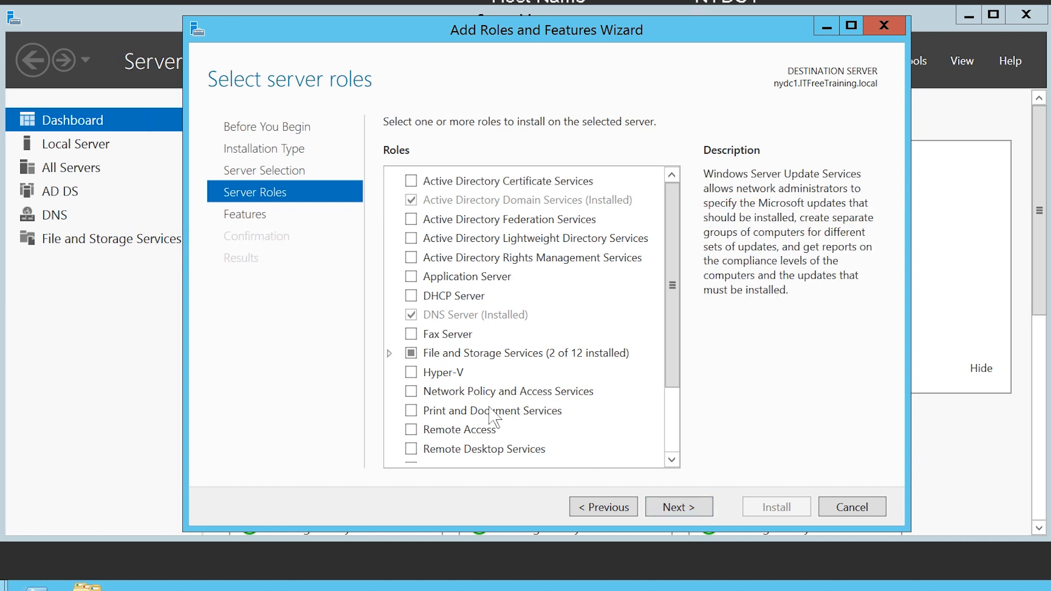
Select the Server for NFS role service under File and iSCSI Services, including its required management tools
{"action": "left_click", "coordinate": [389, 353]}
{"action": "left_click", "coordinate": [407, 373]}
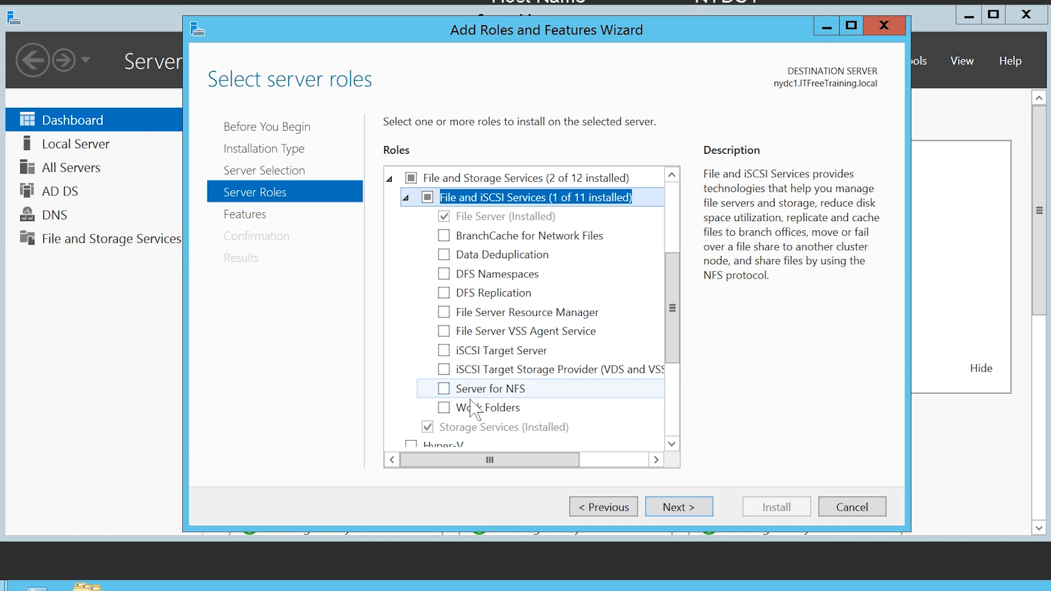
{"action": "left_click", "coordinate": [444, 390]}
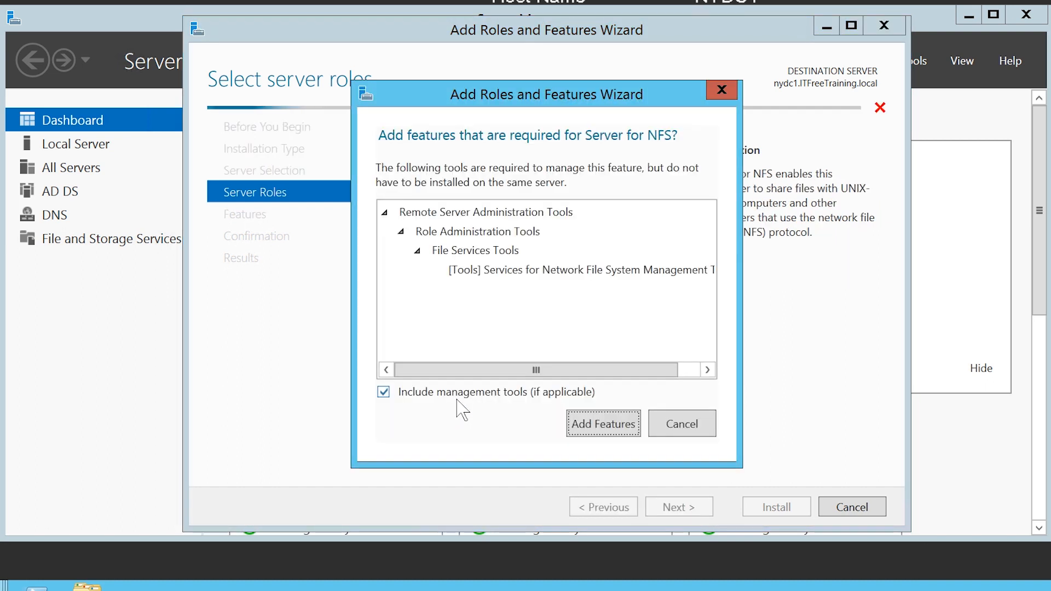
{"action": "left_click", "coordinate": [634, 434]}
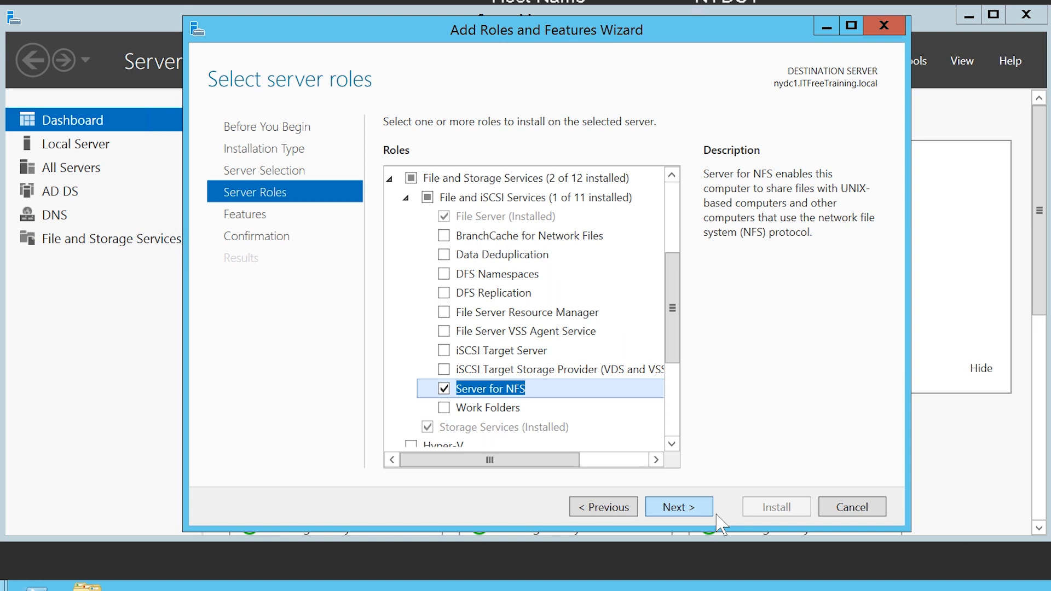
Install the selected Server for NFS role service without adding other features, and close the wizard when it finishes
{"action": "left_click", "coordinate": [711, 513]}
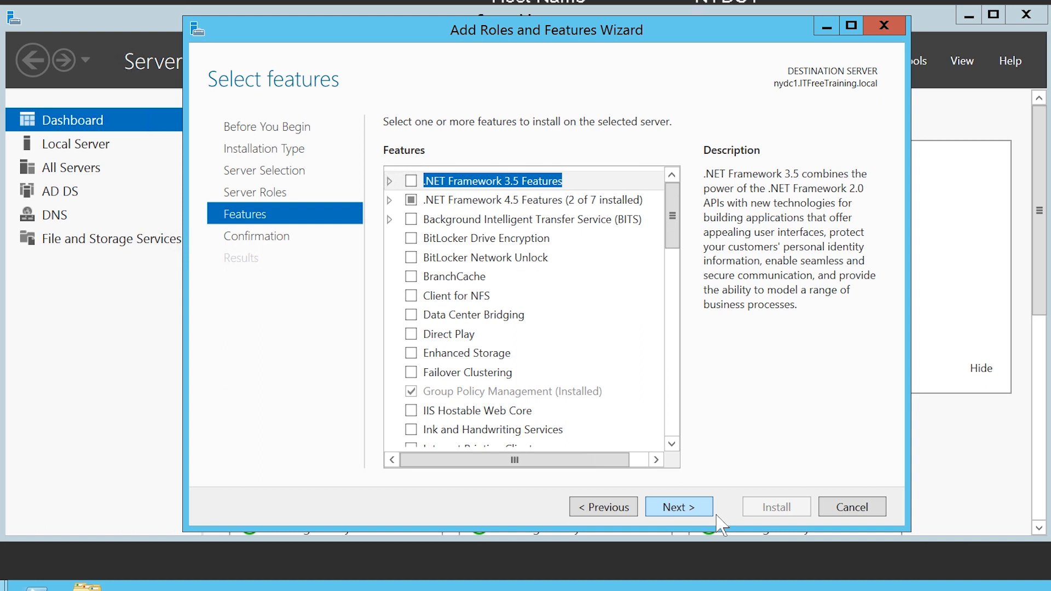
{"action": "left_click", "coordinate": [711, 513]}
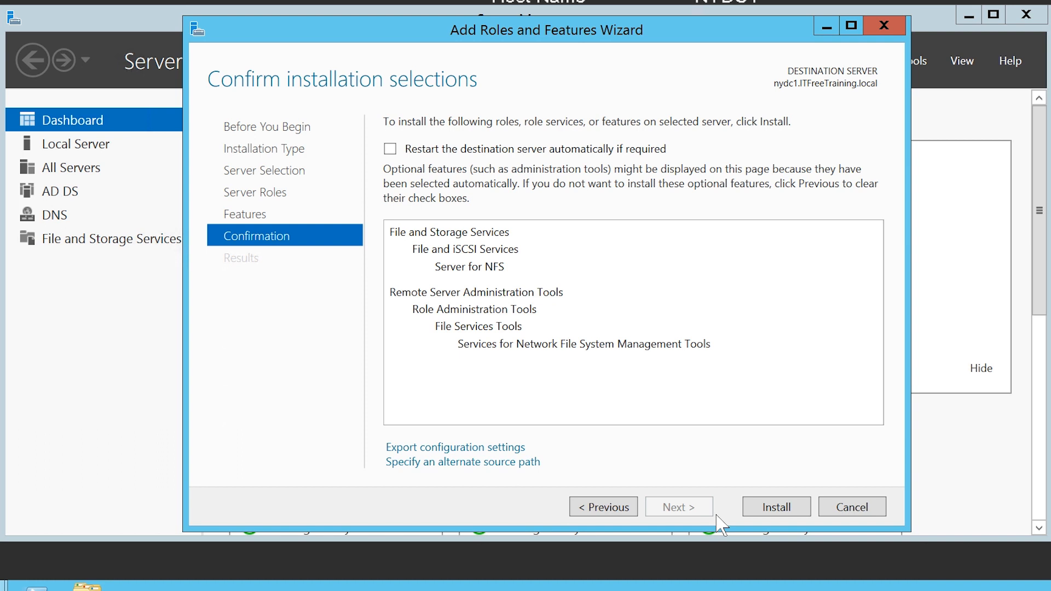
{"action": "left_click", "coordinate": [775, 512]}
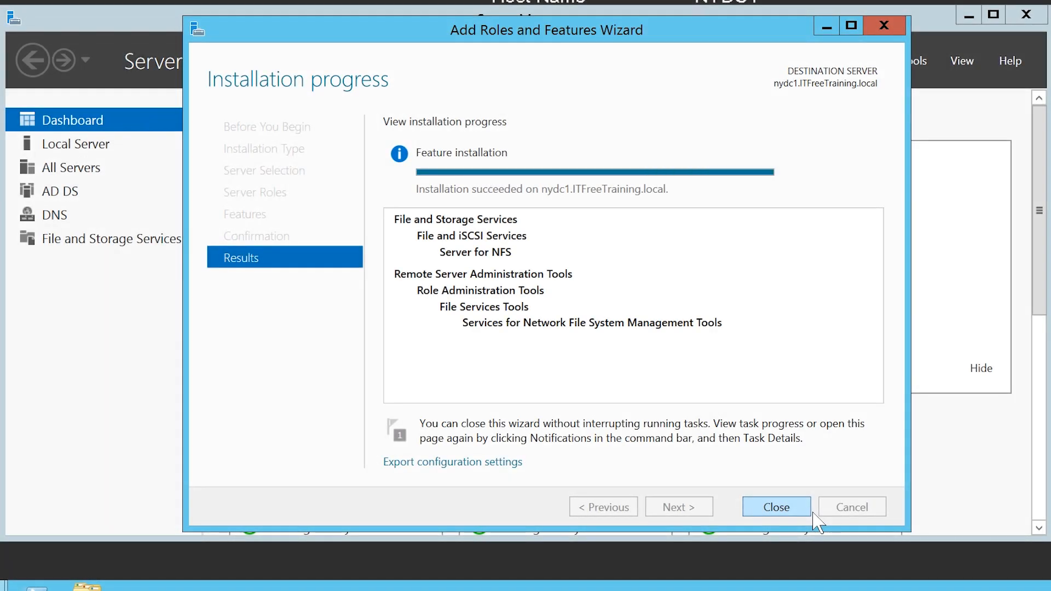
{"action": "left_click", "coordinate": [807, 510]}
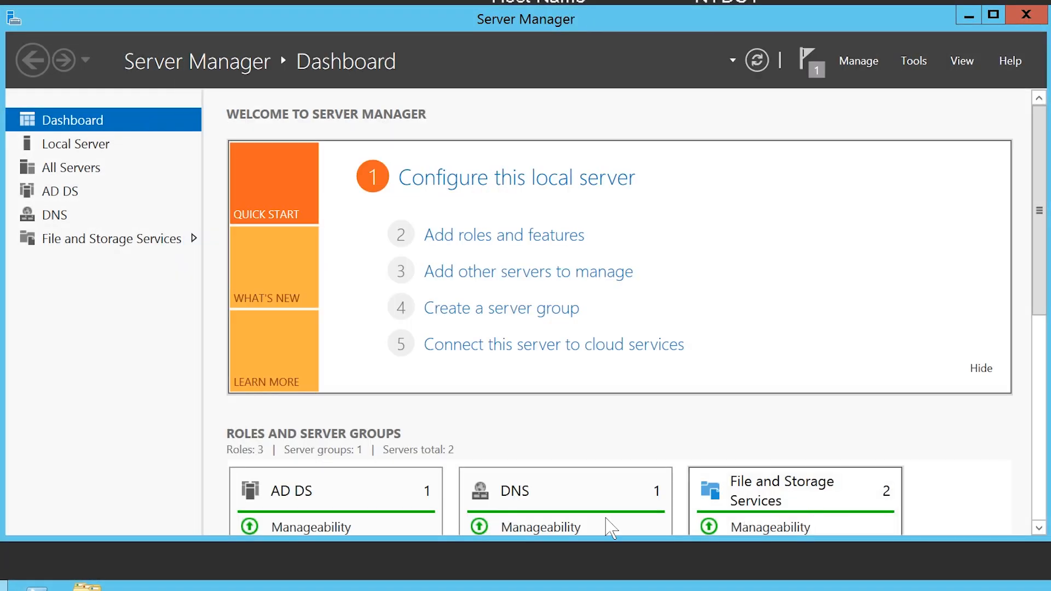
Create a folder named Data in the root of Data Drive (D:) using File Explorer
{"action": "key", "text": "super+e"}
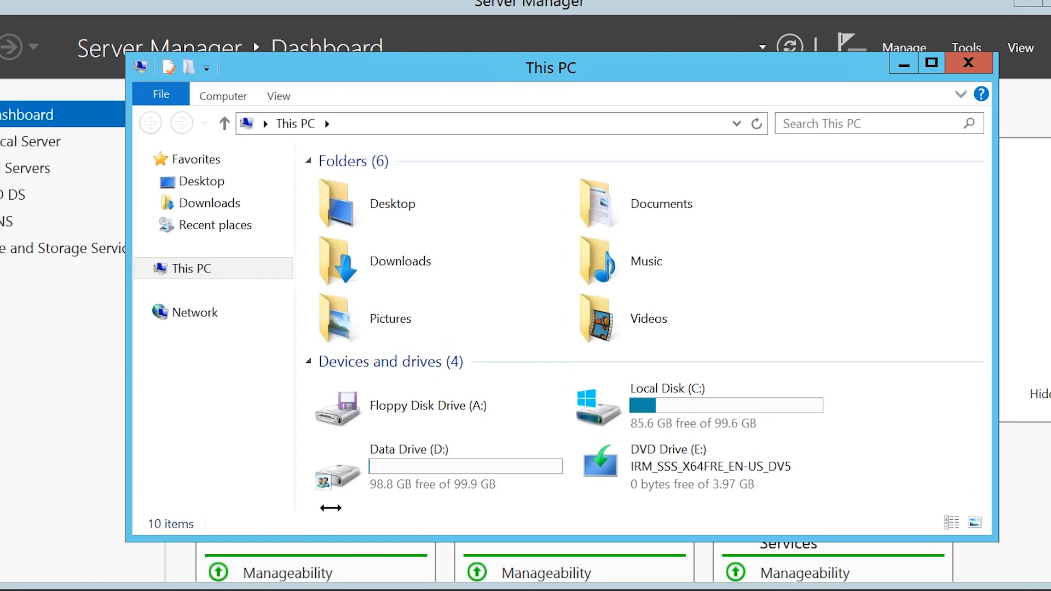
{"action": "double_click", "coordinate": [413, 460]}
{"action": "right_click", "coordinate": [362, 248]}
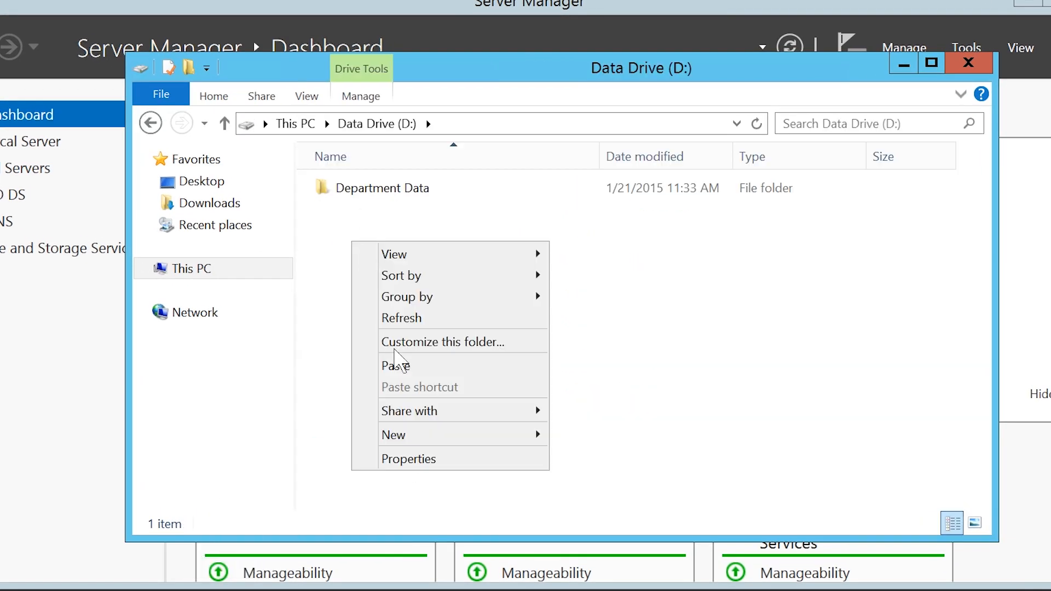
{"action": "mouse_move", "coordinate": [399, 437]}
{"action": "left_click", "coordinate": [594, 434]}
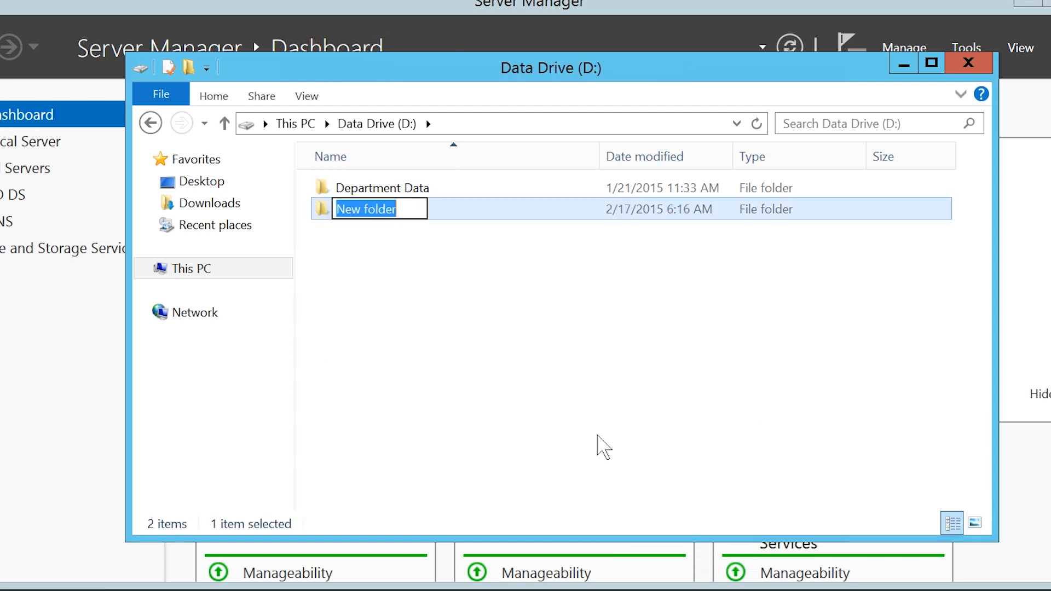
{"action": "type", "text": "Data"}
{"action": "key", "text": "Return"}
{"action": "left_click", "coordinate": [602, 445]}
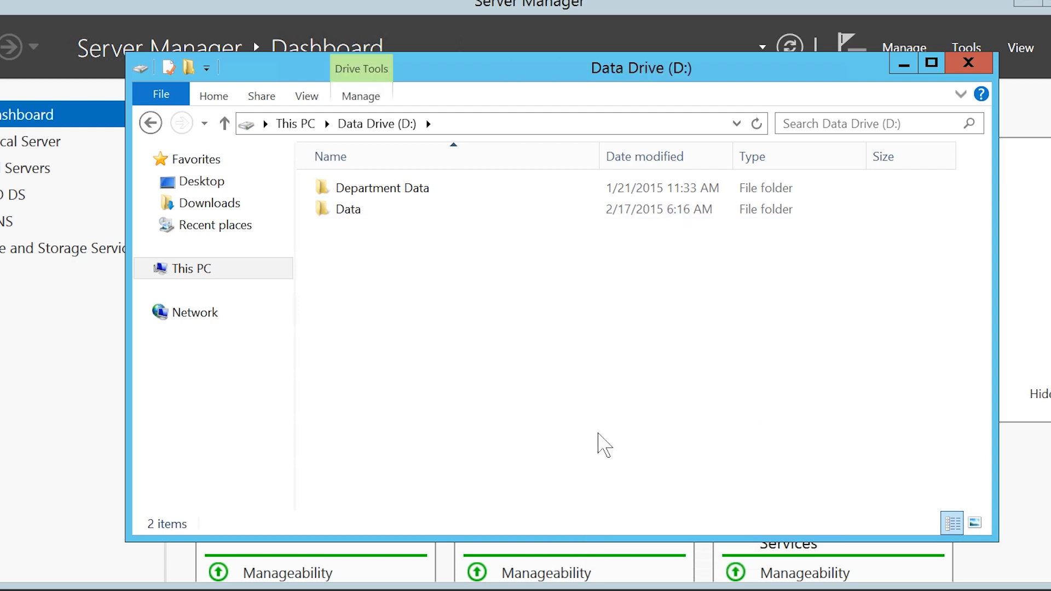
Create an empty text document named "Data Folder on NYDC1" inside the new Data folder
{"action": "left_click", "coordinate": [355, 214]}
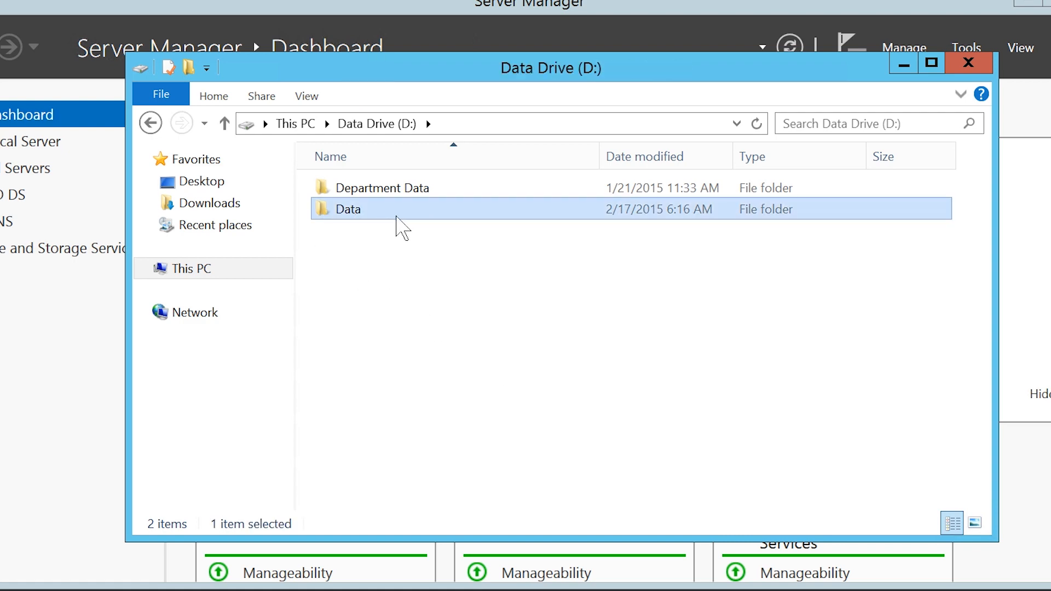
{"action": "double_click", "coordinate": [395, 216]}
{"action": "right_click", "coordinate": [340, 215]}
{"action": "mouse_move", "coordinate": [410, 424]}
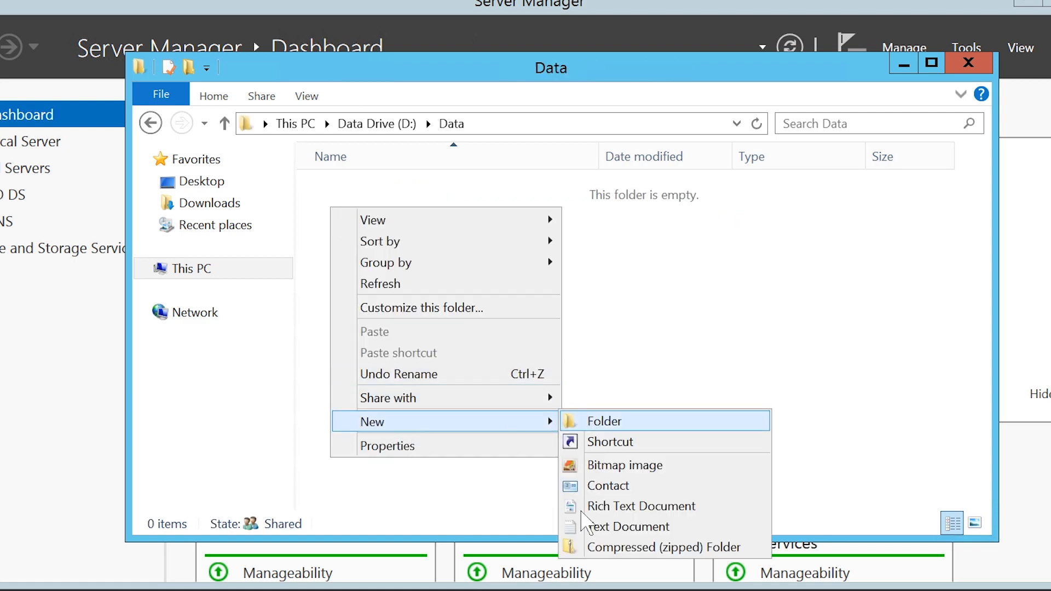
{"action": "left_click", "coordinate": [661, 534]}
{"action": "type", "text": "Data Folde"}
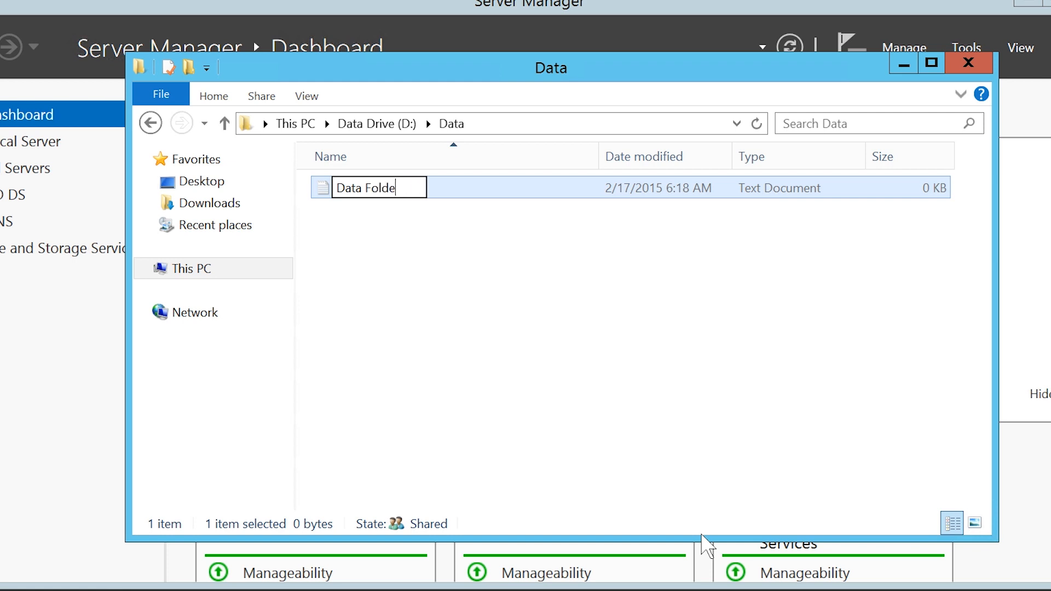
{"action": "type", "text": "r on NYDC1"}
{"action": "key", "text": "Return"}
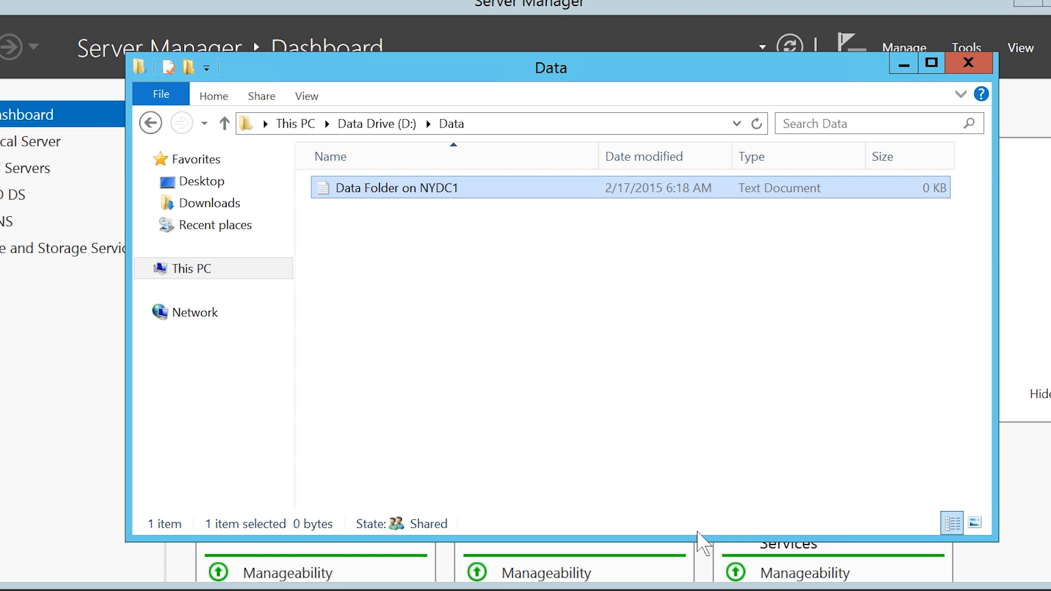
Enable NFS sharing of the D:\Data folder and allow anonymous access for unmapped users
{"action": "left_click", "coordinate": [385, 125]}
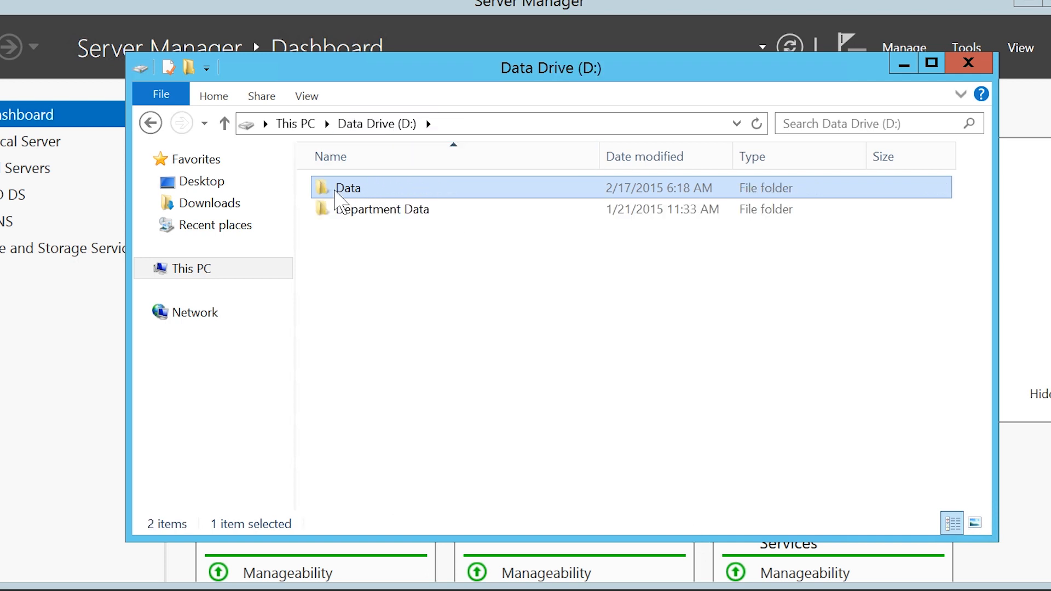
{"action": "right_click", "coordinate": [365, 188]}
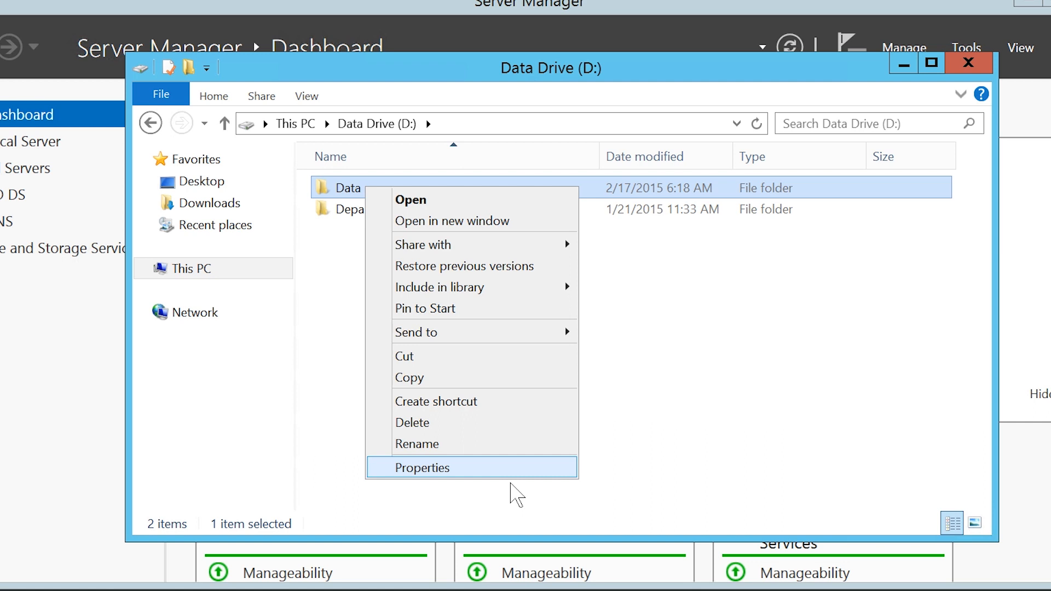
{"action": "key", "text": "Return"}
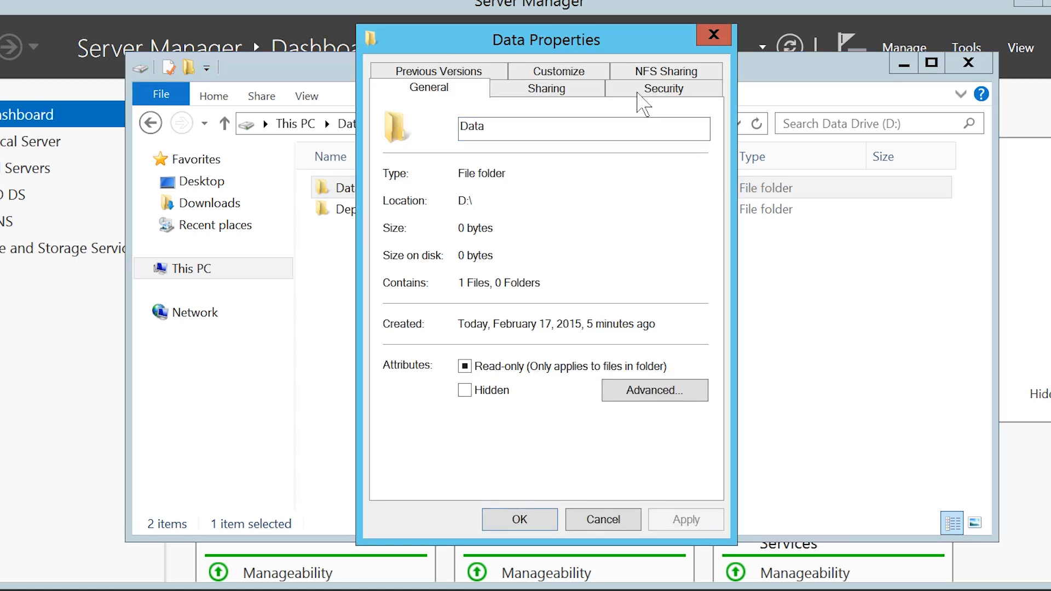
{"action": "left_click", "coordinate": [715, 81]}
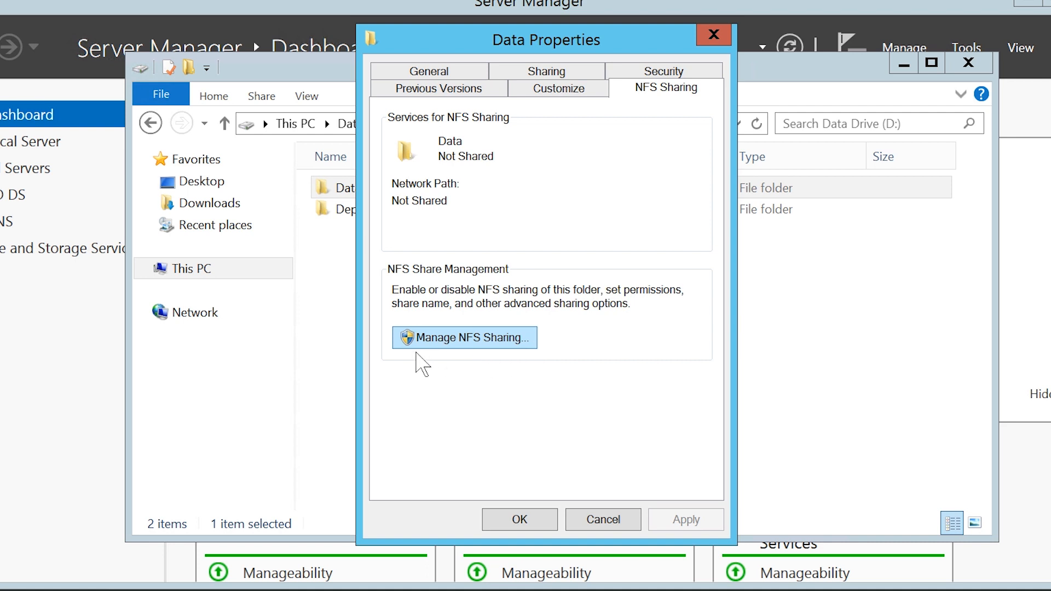
{"action": "left_click", "coordinate": [416, 350]}
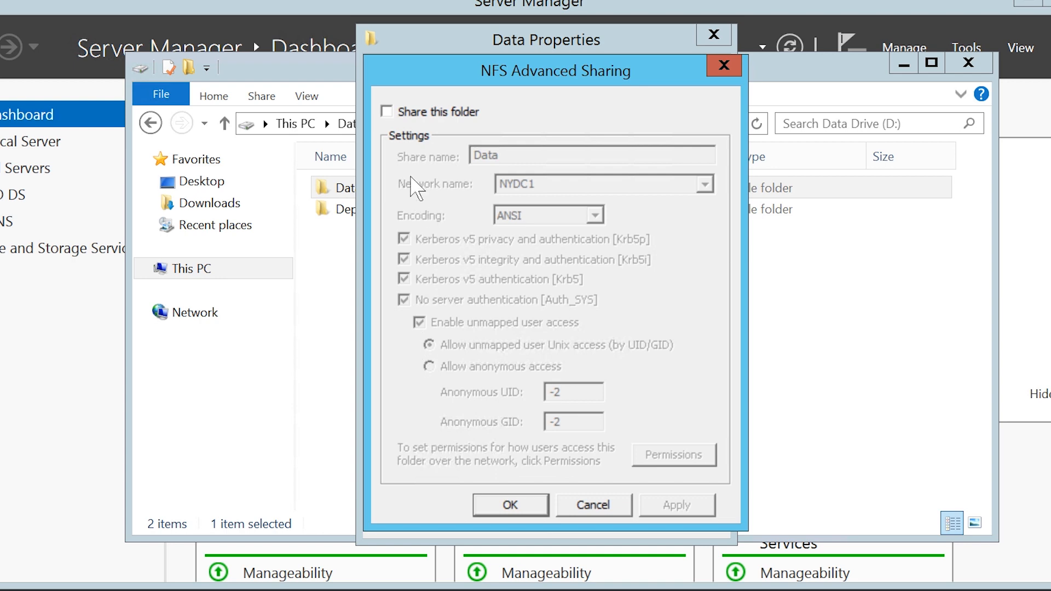
{"action": "left_click", "coordinate": [387, 111]}
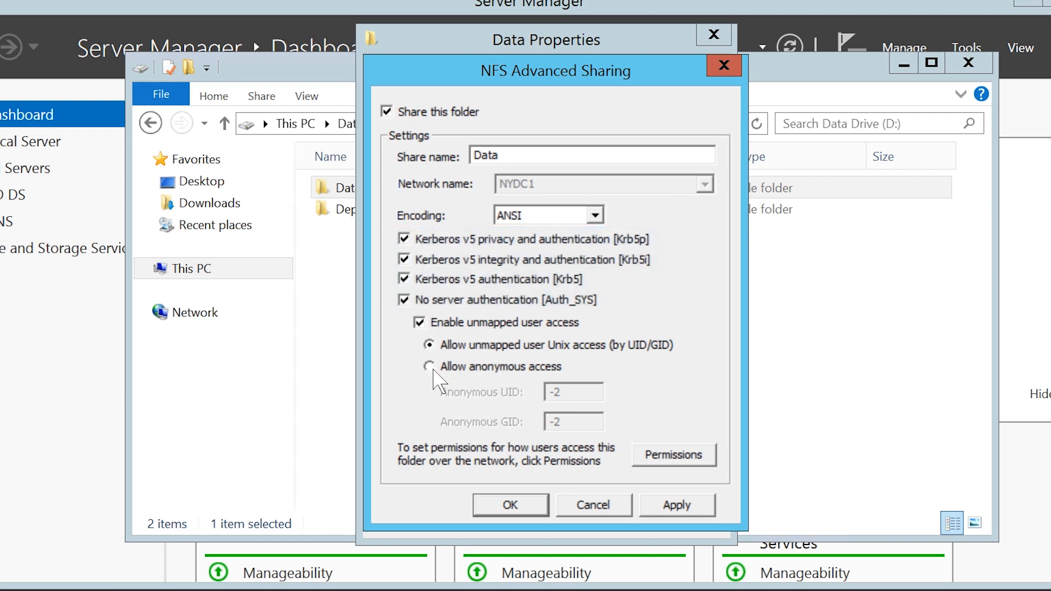
{"action": "left_click", "coordinate": [430, 367]}
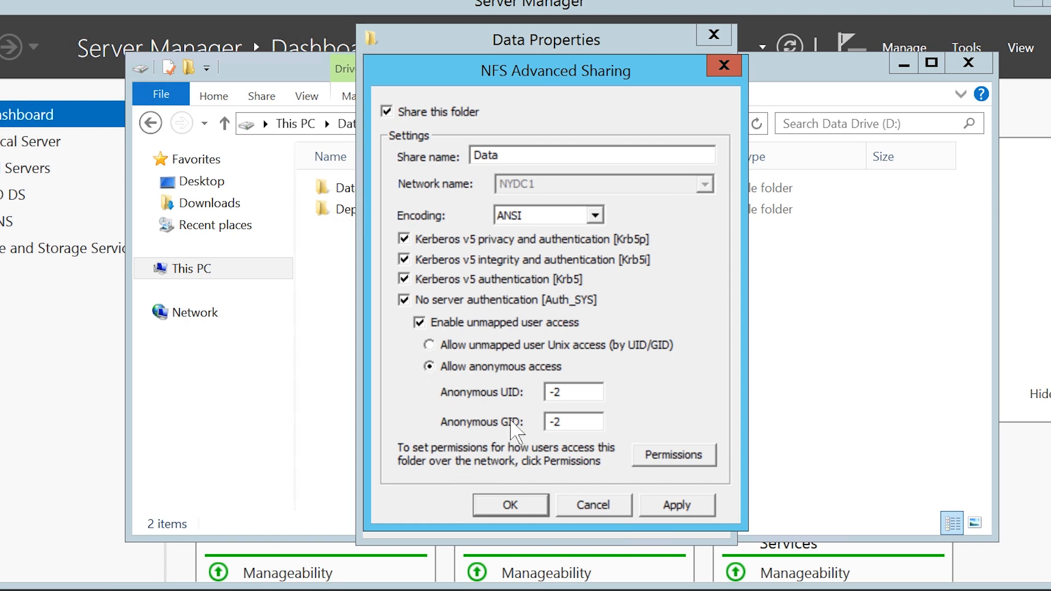
Add the client NYDC1 to the NFS share permissions with Read-Write access
{"action": "left_click", "coordinate": [712, 465]}
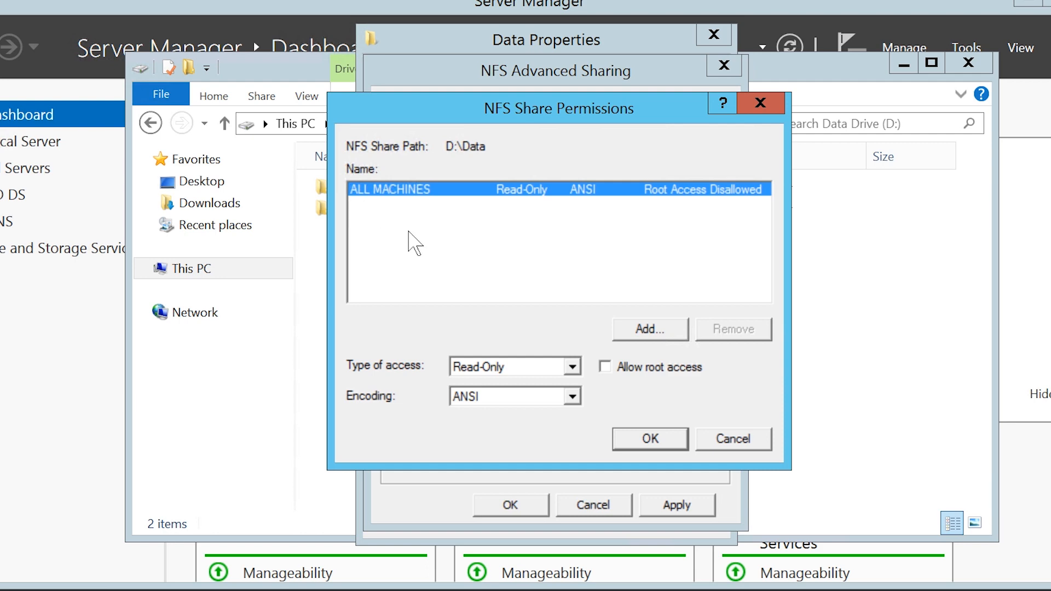
{"action": "left_click", "coordinate": [685, 337]}
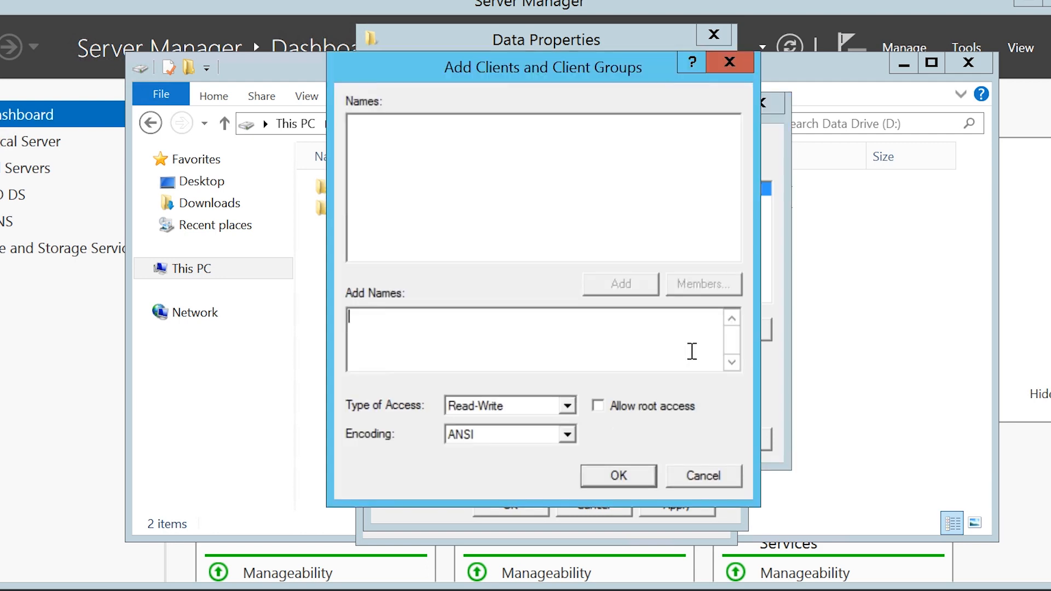
{"action": "type", "text": "NYDC1"}
{"action": "left_click", "coordinate": [568, 406]}
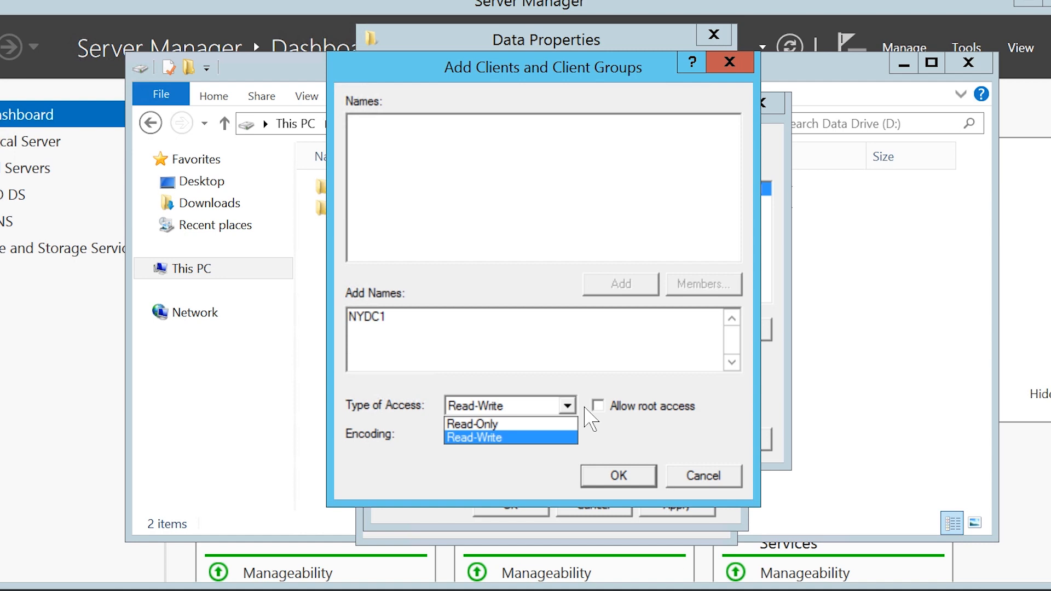
{"action": "left_click", "coordinate": [600, 428]}
{"action": "left_click", "coordinate": [654, 481]}
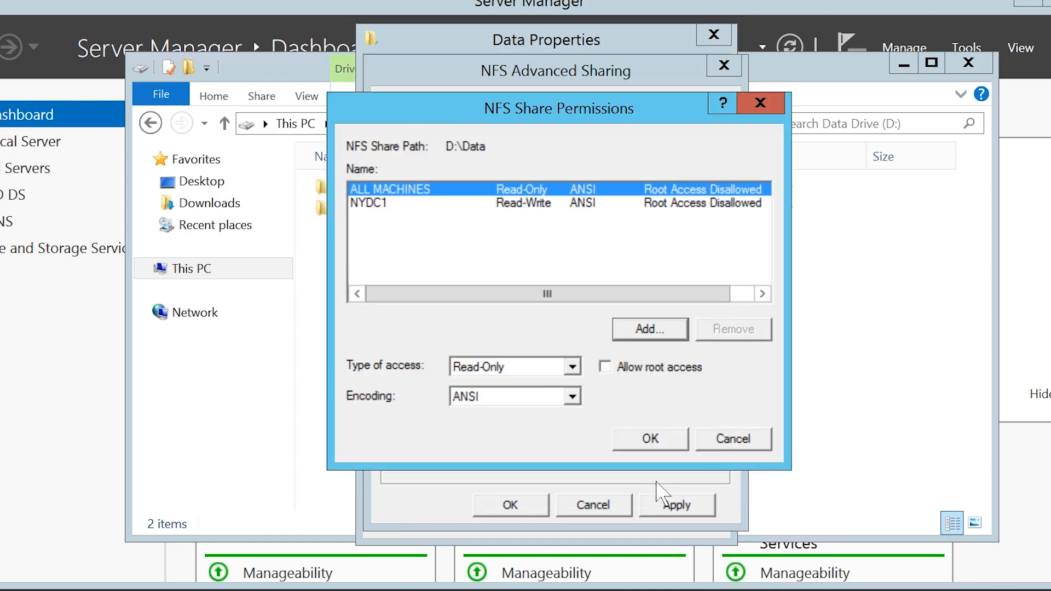
Set ALL MACHINES to No Access in the NFS share permissions and apply the sharing settings
{"action": "left_click", "coordinate": [378, 190]}
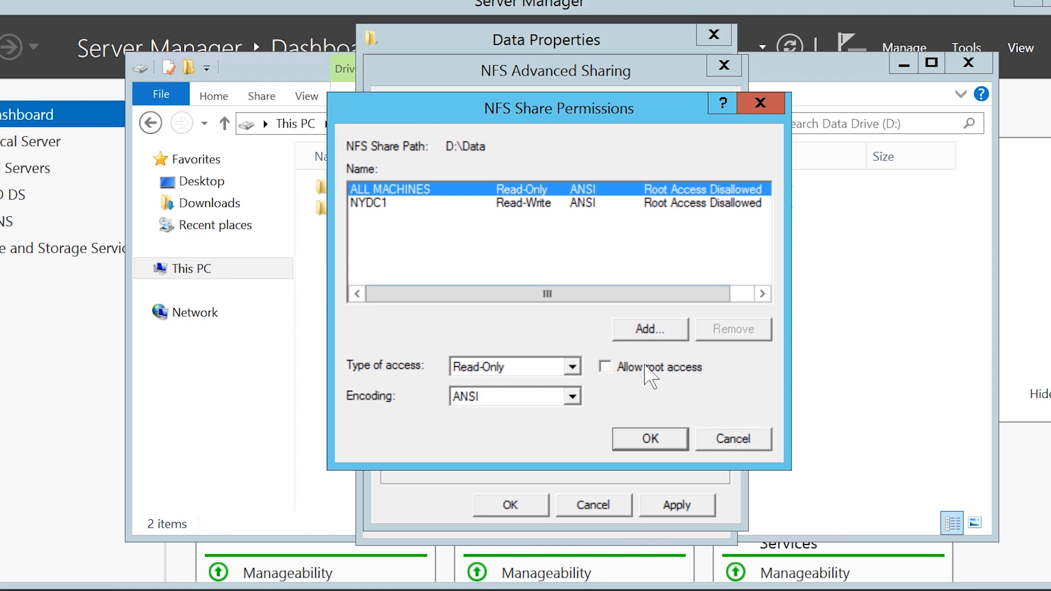
{"action": "left_click", "coordinate": [574, 368]}
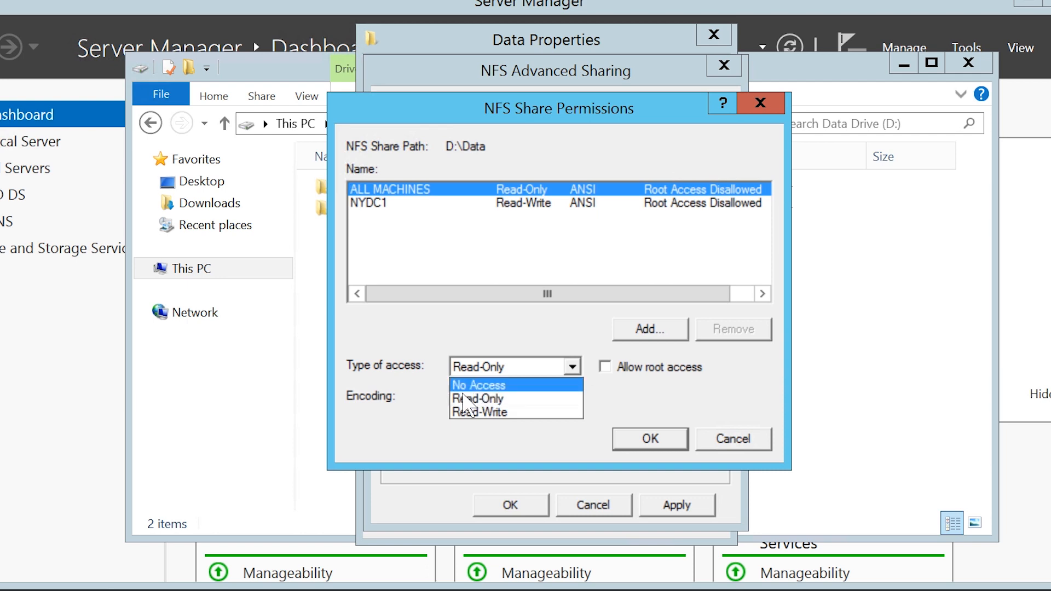
{"action": "left_click", "coordinate": [523, 386]}
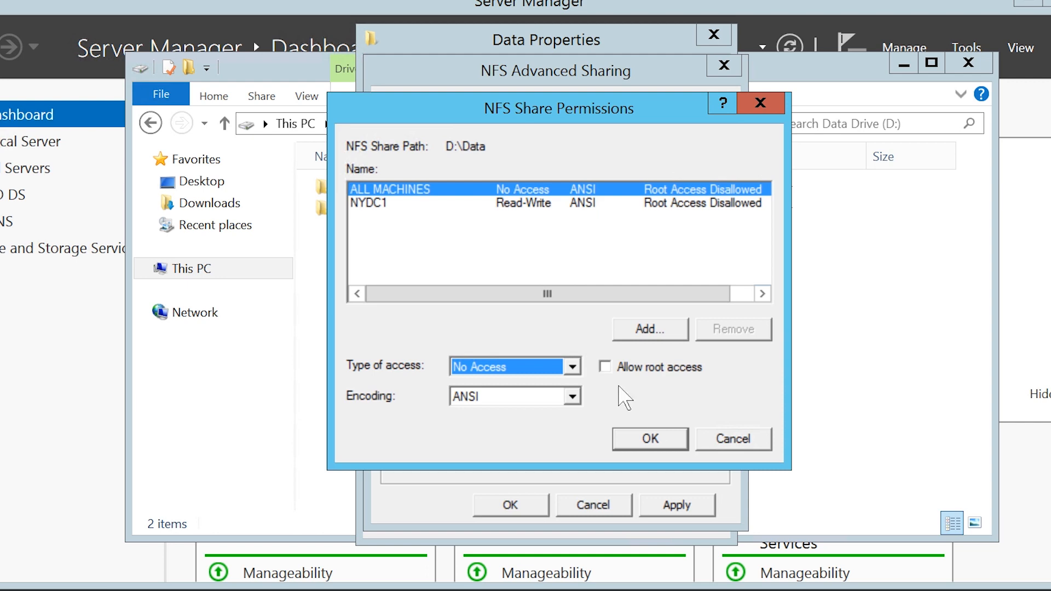
{"action": "left_click", "coordinate": [668, 437]}
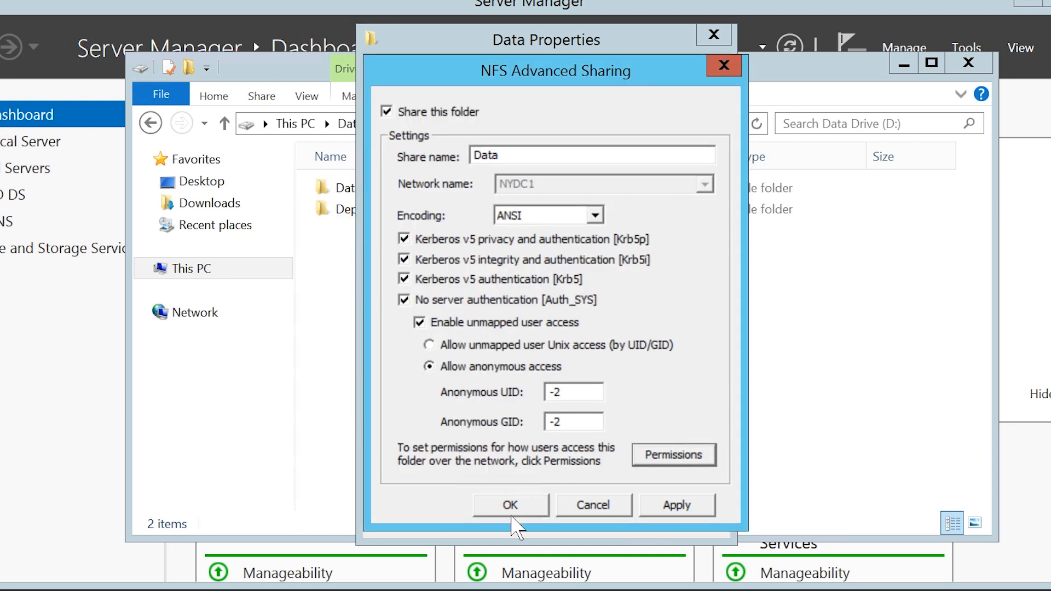
{"action": "left_click", "coordinate": [511, 509]}
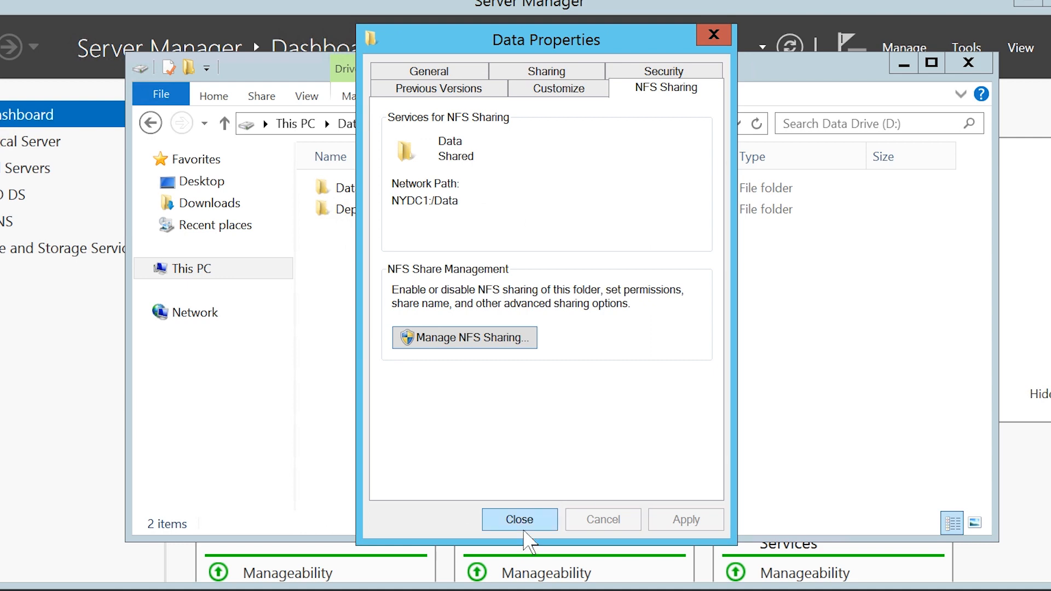
Close the Data folder windows and start a role-based or feature-based installation targeting nydc1.ITFreeTraining.local
{"action": "left_click", "coordinate": [519, 519]}
{"action": "left_click", "coordinate": [966, 62]}
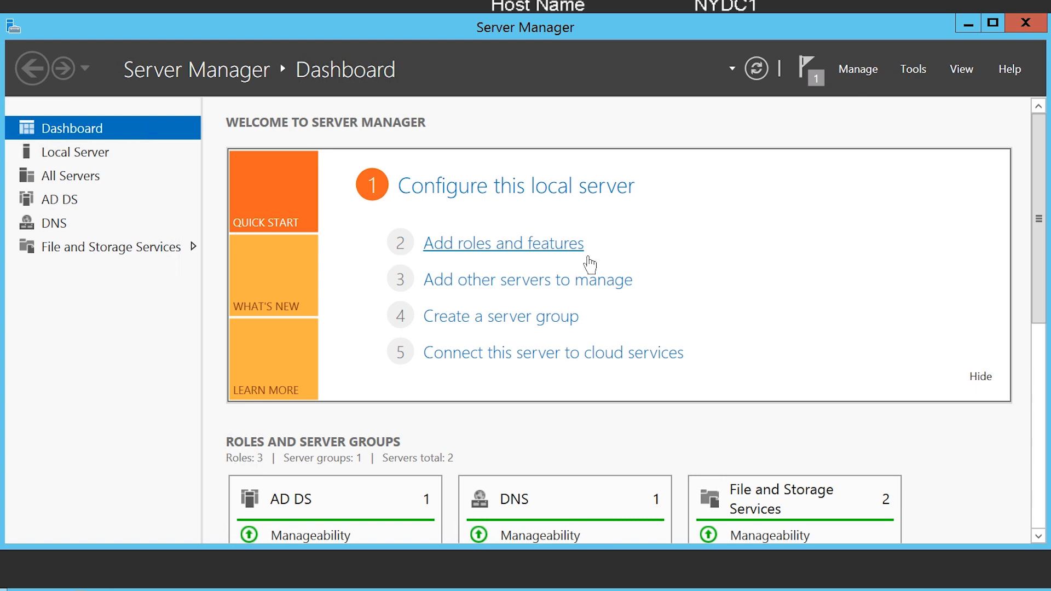
{"action": "left_click", "coordinate": [587, 255]}
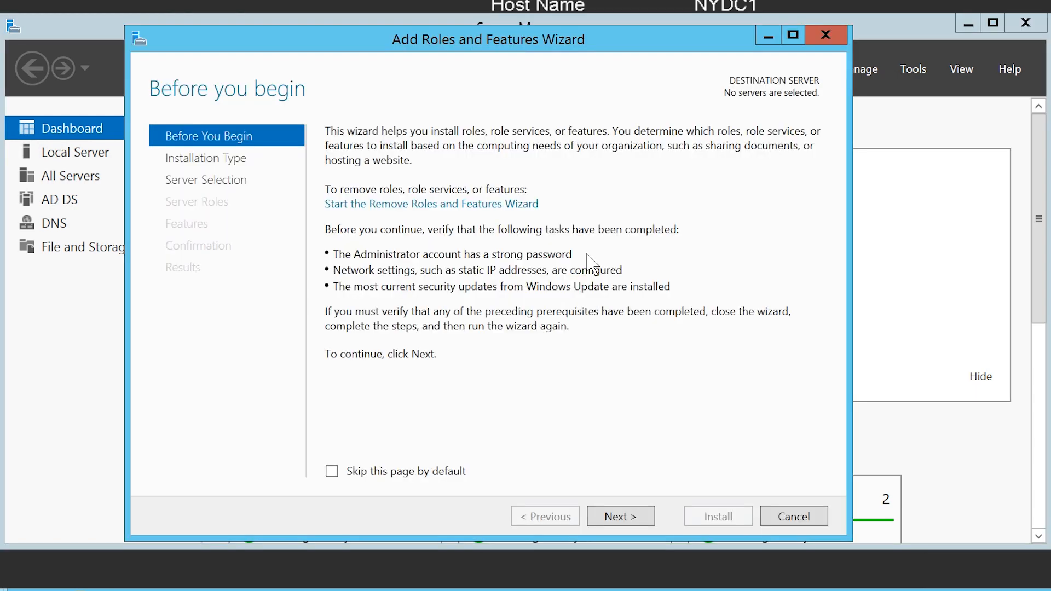
{"action": "left_click", "coordinate": [647, 523]}
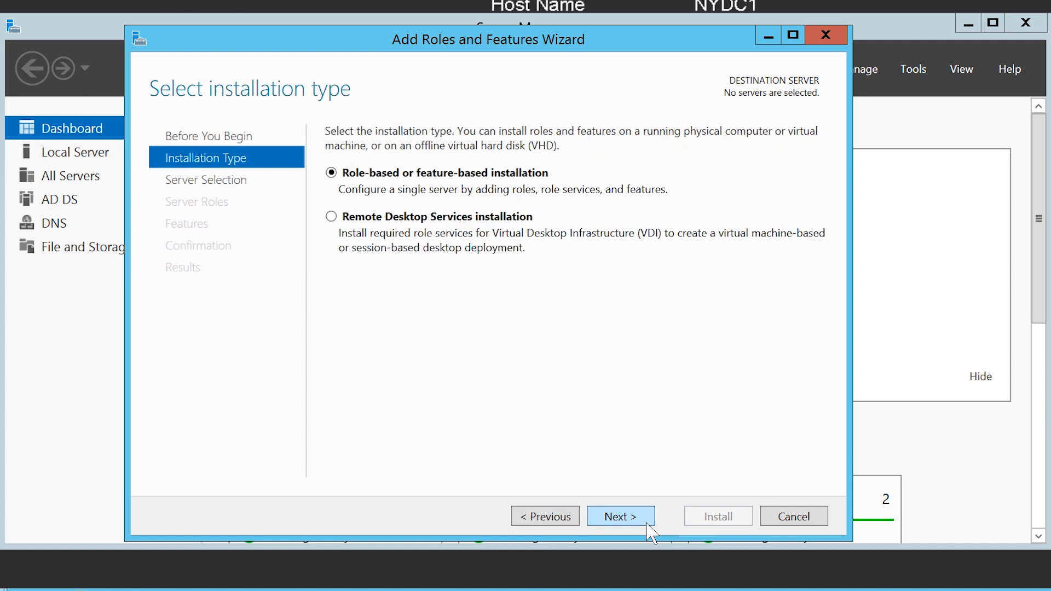
{"action": "left_click", "coordinate": [647, 523]}
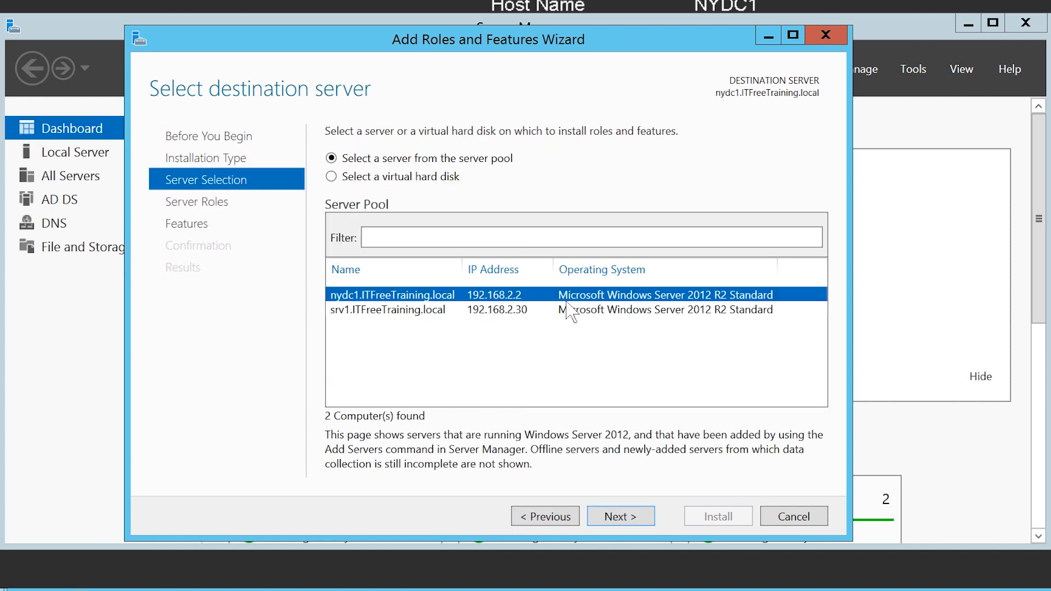
{"action": "left_click", "coordinate": [653, 535]}
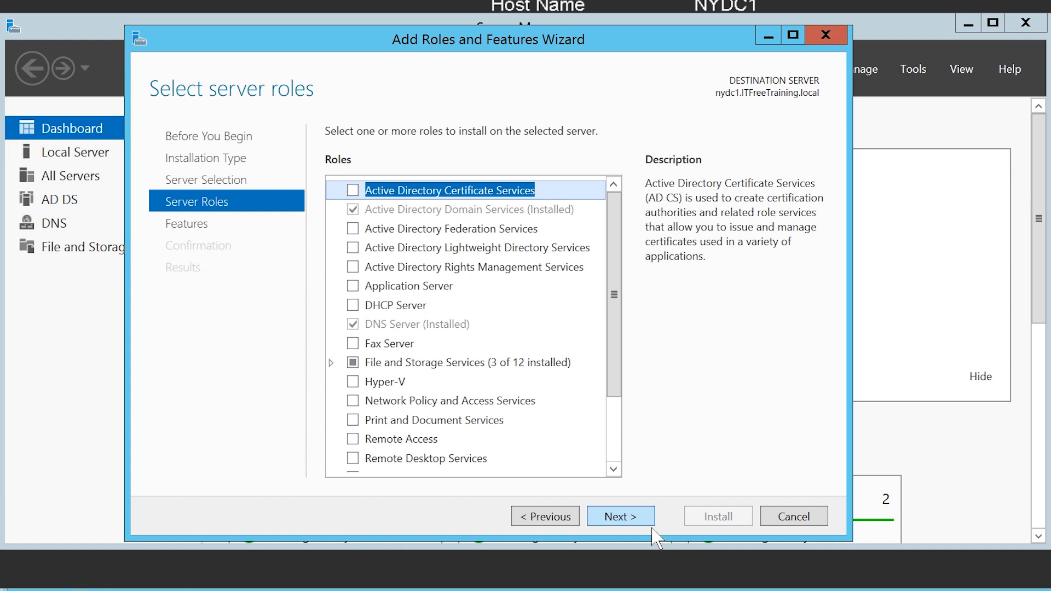
Install the Client for NFS feature without adding any server roles, and close the wizard when it finishes
{"action": "left_click", "coordinate": [653, 526]}
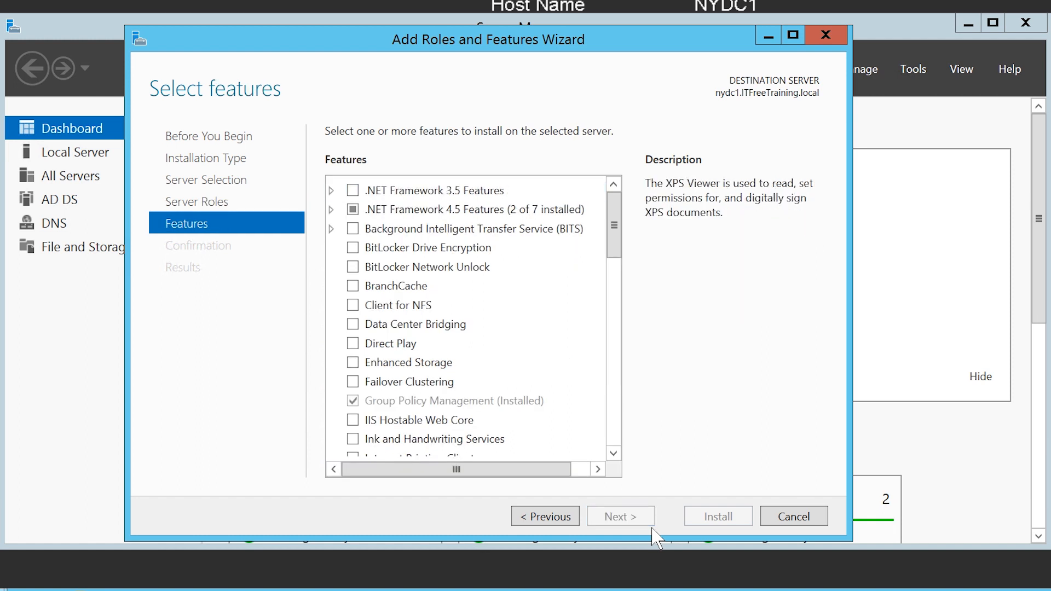
{"action": "left_click", "coordinate": [363, 308]}
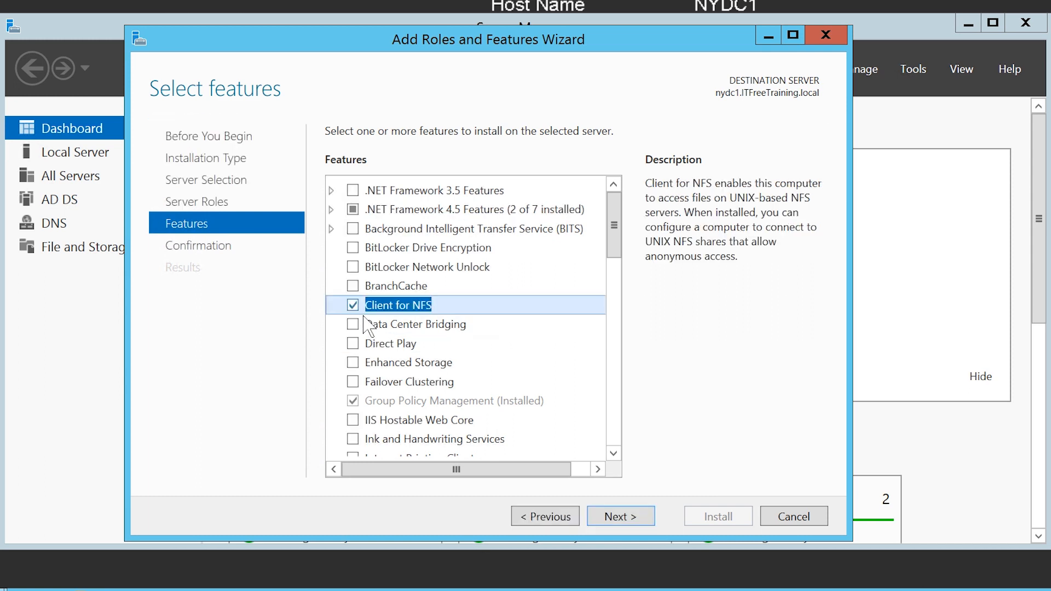
{"action": "left_click", "coordinate": [654, 518]}
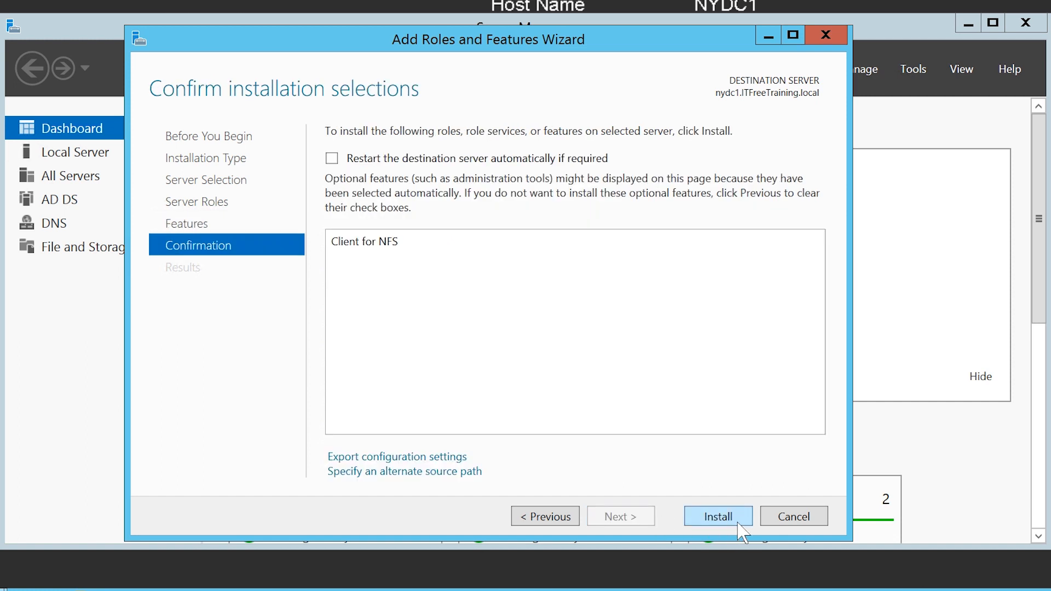
{"action": "left_click", "coordinate": [753, 524]}
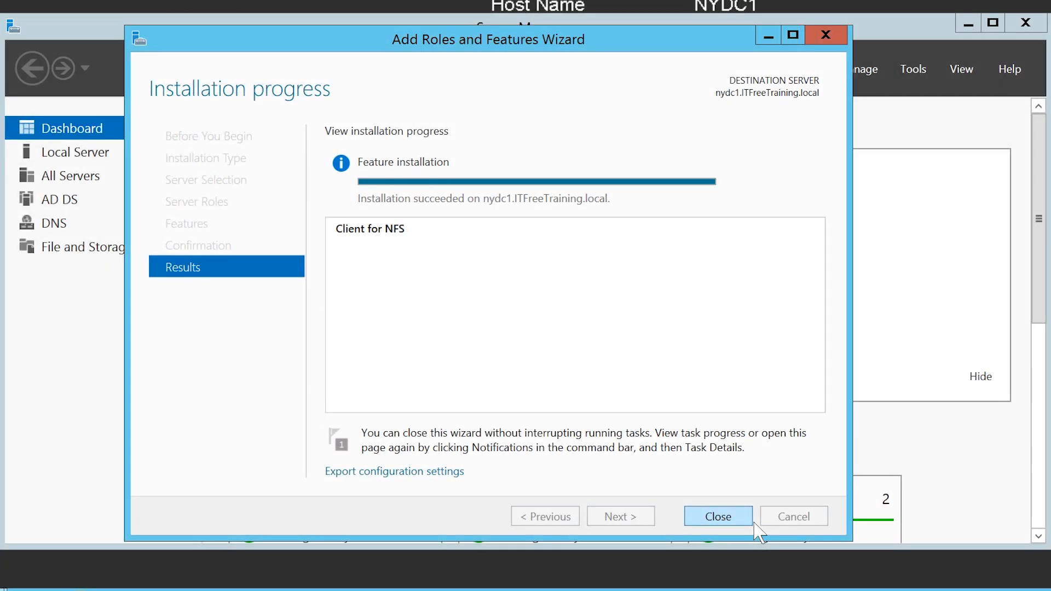
{"action": "left_click", "coordinate": [752, 521]}
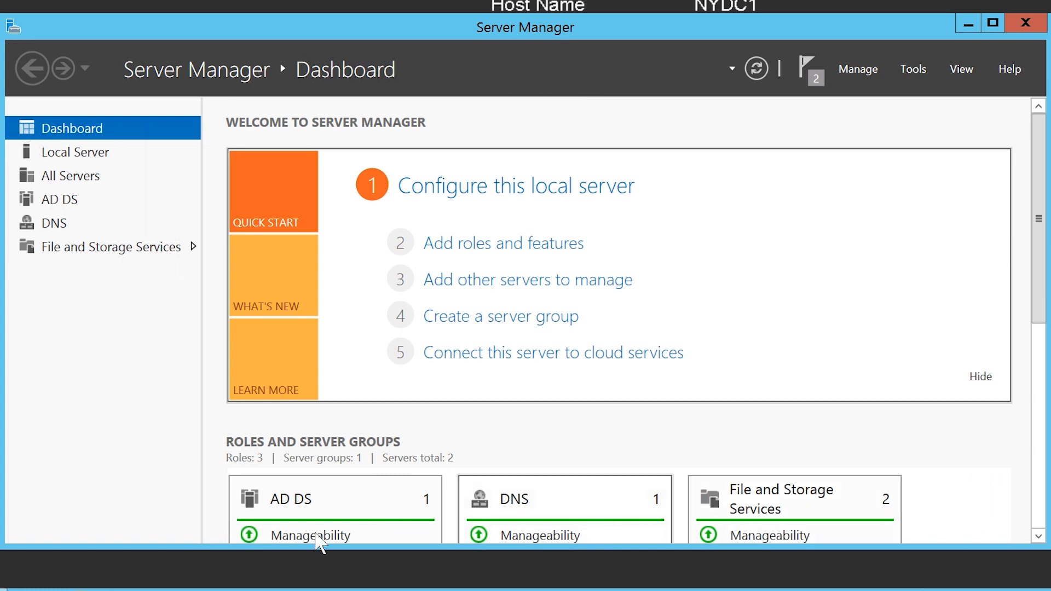
Try to map network drive Z: to nydc1:/data with reconnecting at sign-in turned off
{"action": "left_click", "coordinate": [219, 588]}
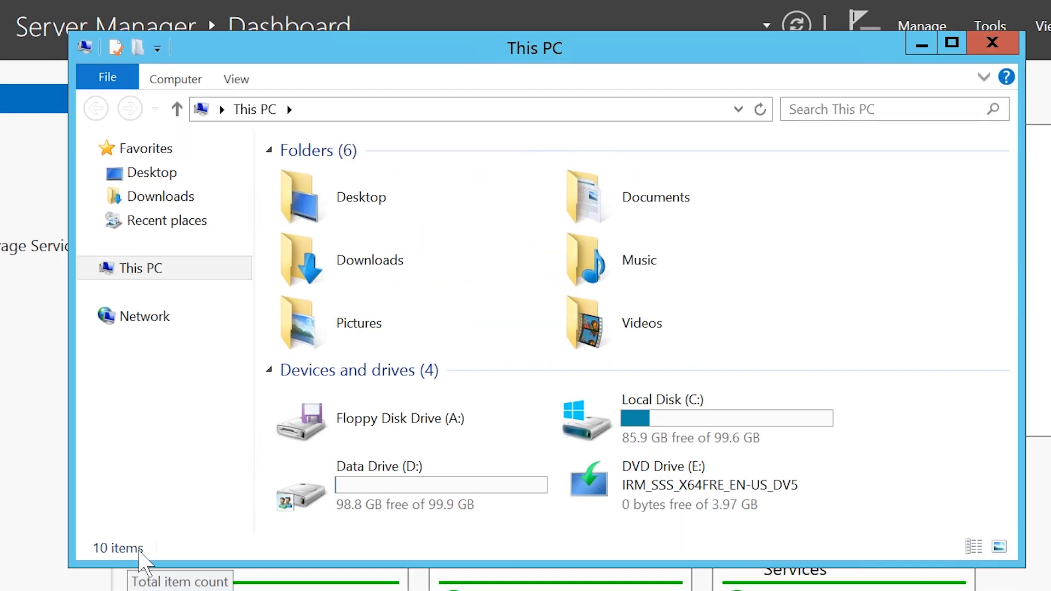
{"action": "right_click", "coordinate": [160, 271]}
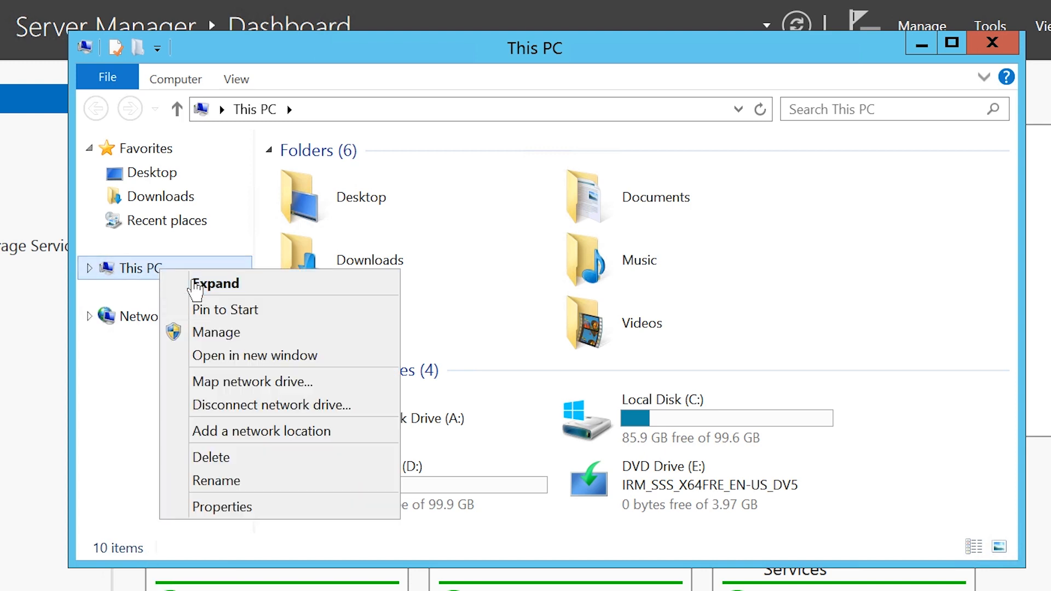
{"action": "left_click", "coordinate": [342, 386]}
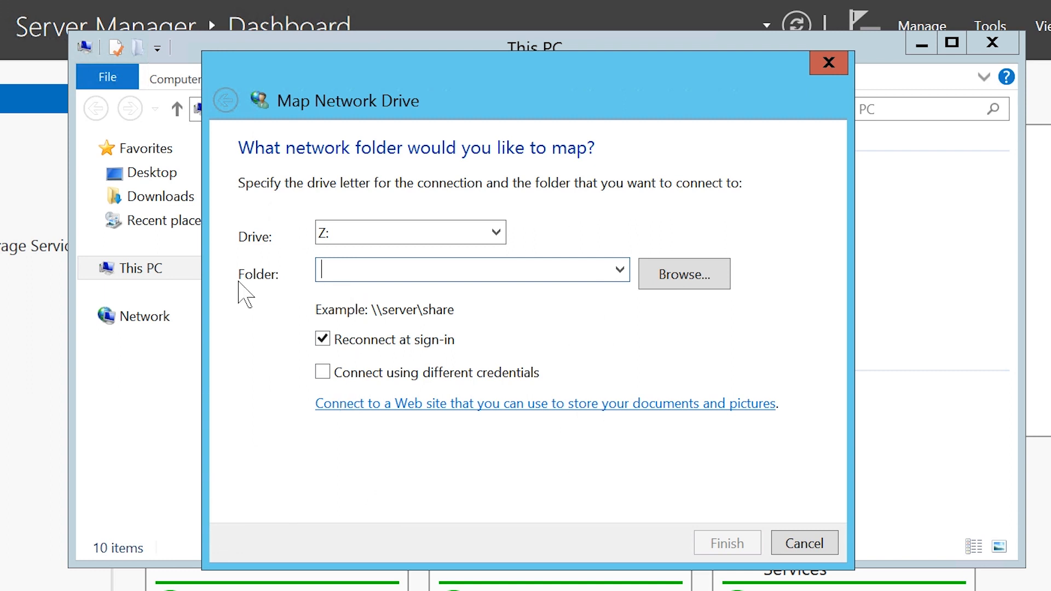
{"action": "type", "text": "\\\\nydc1\\data"}
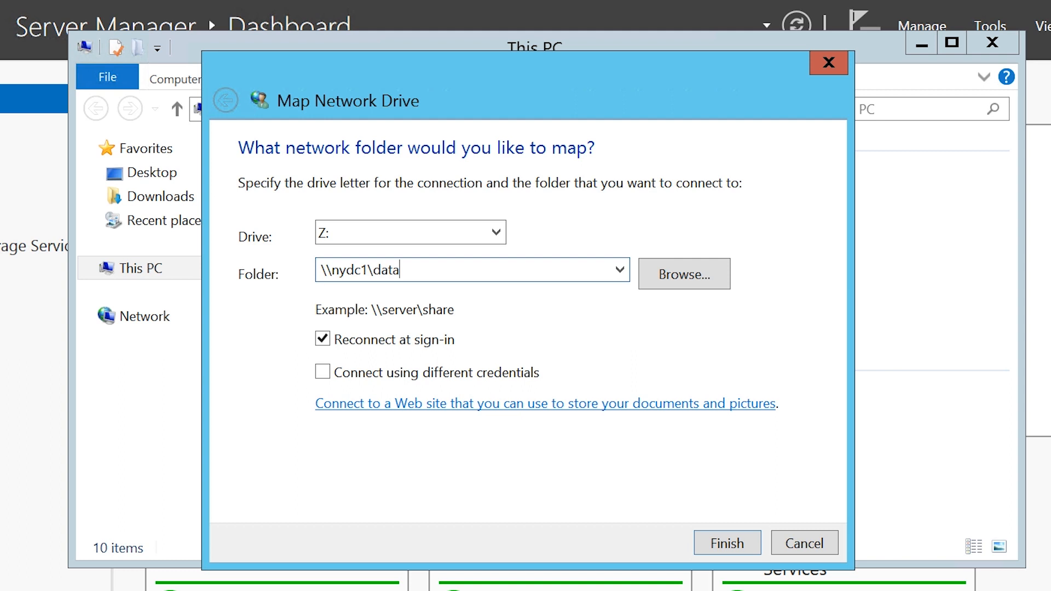
{"action": "key", "text": "ctrl+a"}
{"action": "type", "text": "nydc1:/data"}
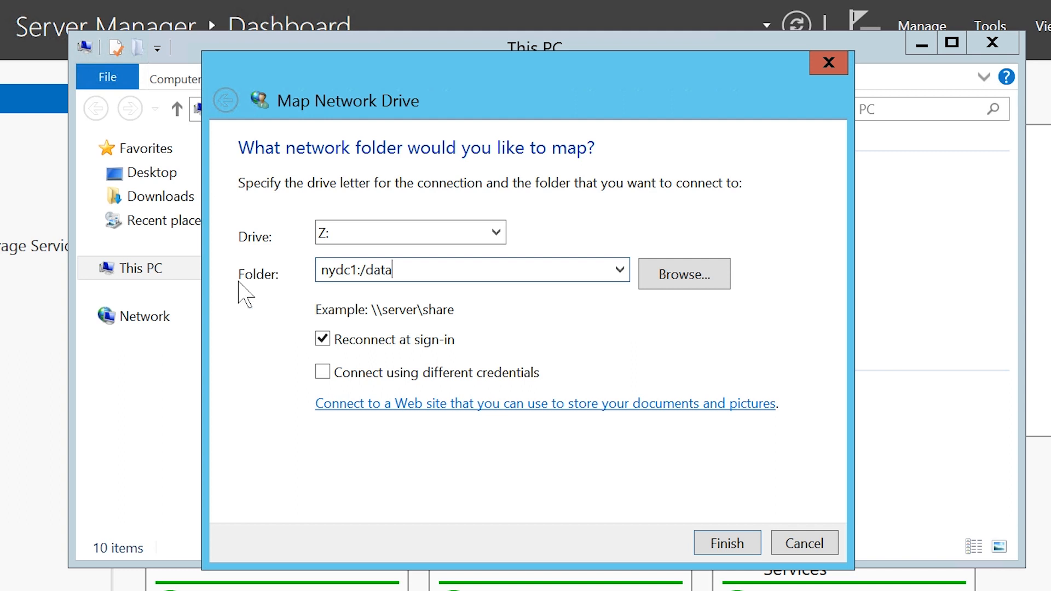
{"action": "left_click", "coordinate": [331, 345]}
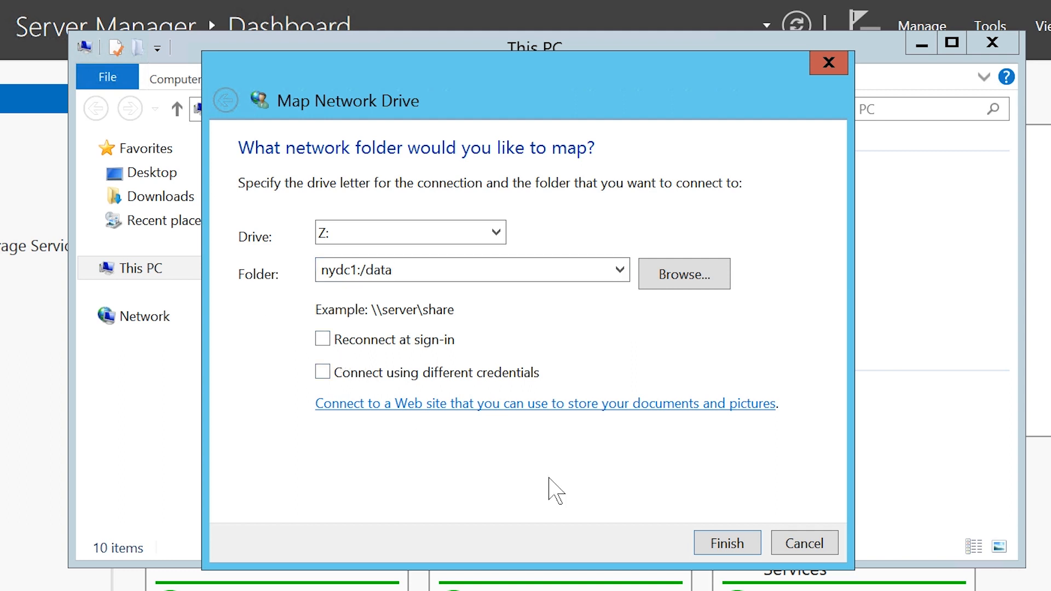
{"action": "left_click", "coordinate": [758, 547]}
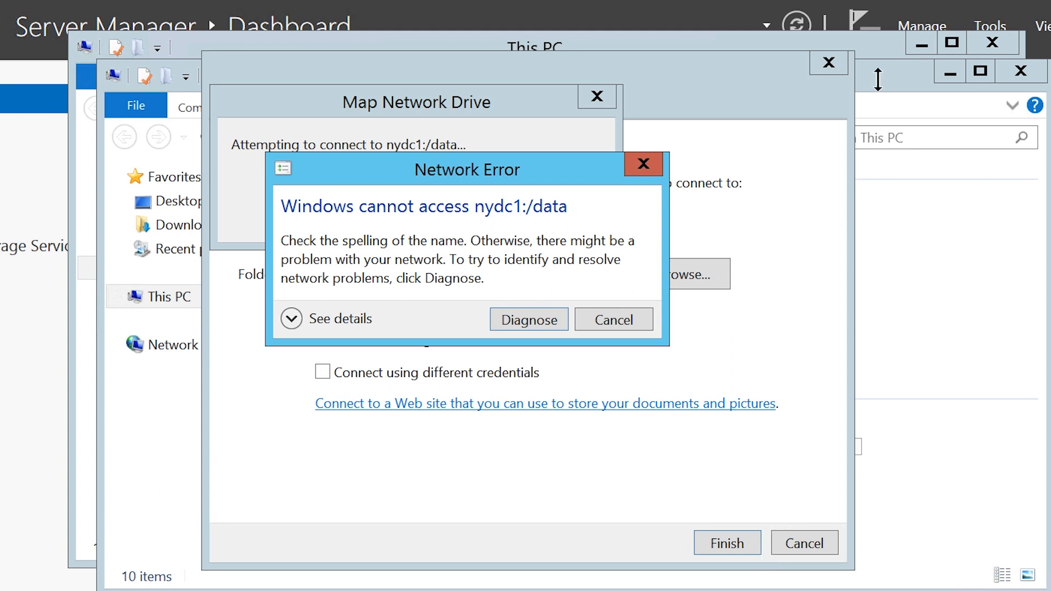
Open the NFS share permissions of the Data folder on the D: drive
{"action": "left_click", "coordinate": [881, 54]}
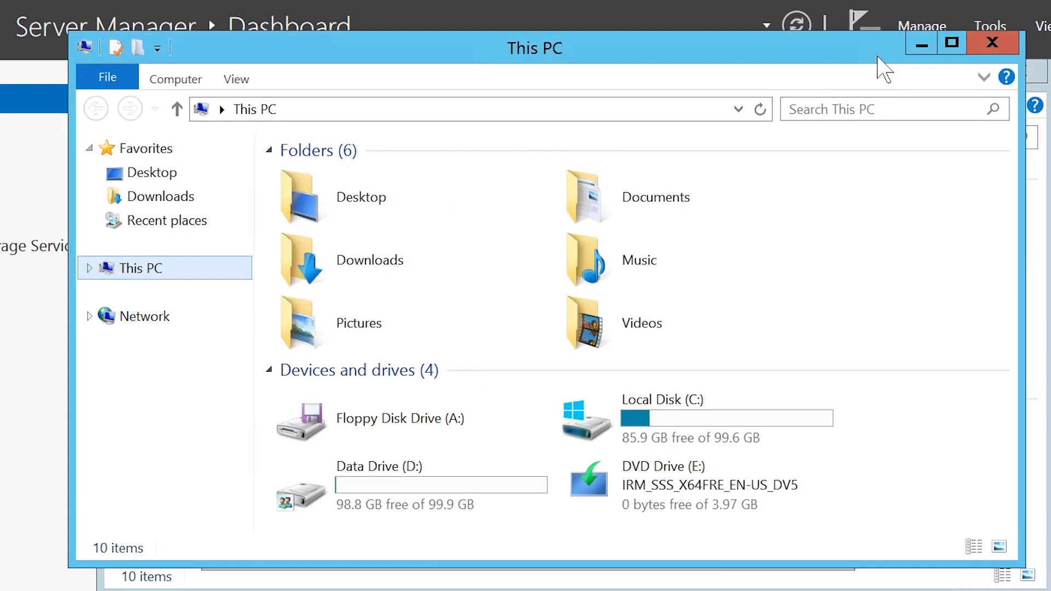
{"action": "double_click", "coordinate": [504, 510]}
{"action": "left_click", "coordinate": [307, 186]}
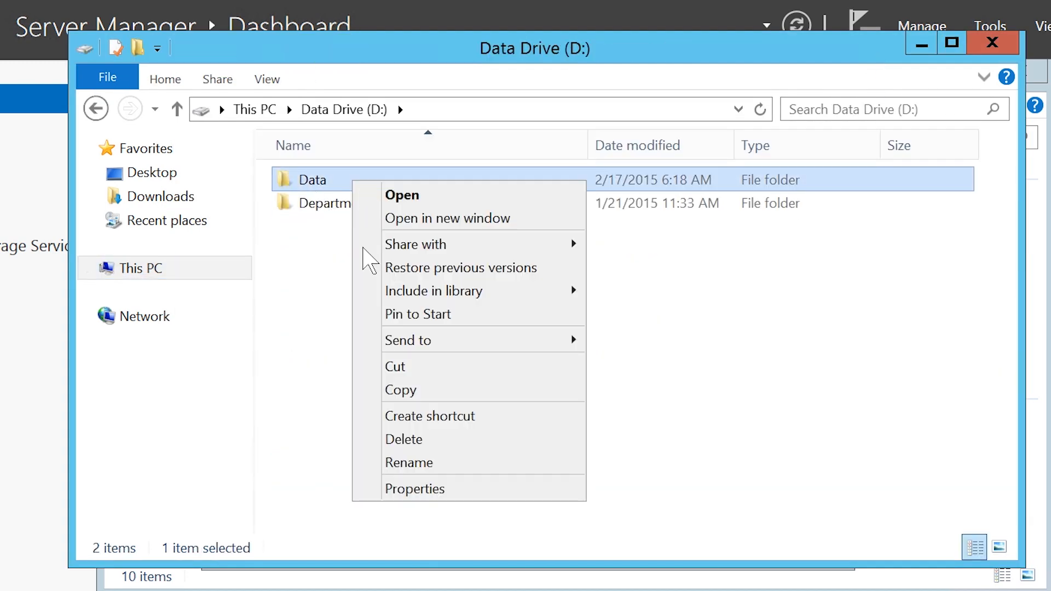
{"action": "right_click", "coordinate": [357, 186]}
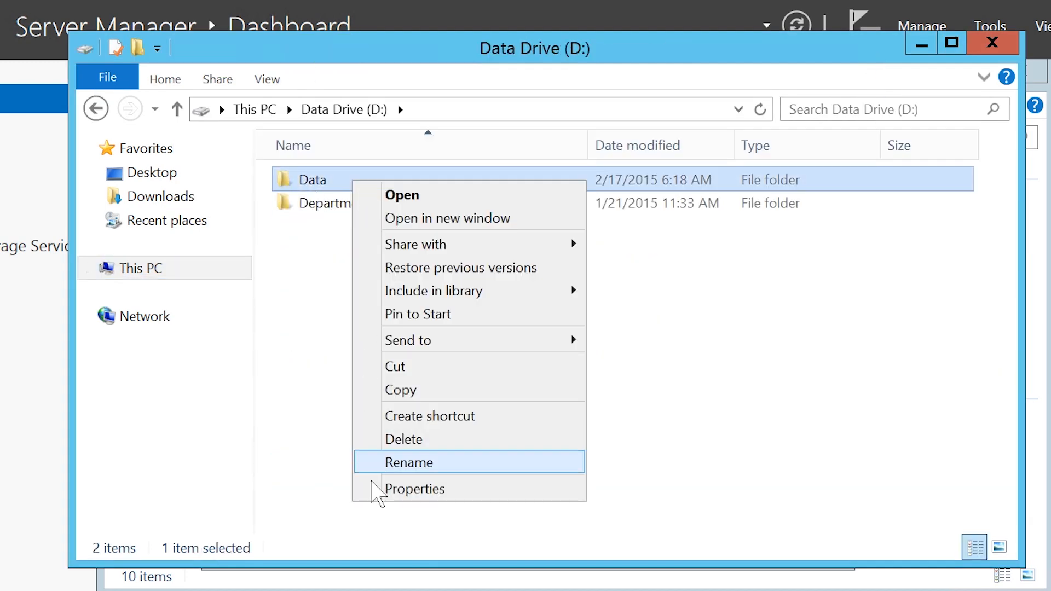
{"action": "left_click", "coordinate": [490, 490]}
{"action": "left_click", "coordinate": [602, 65]}
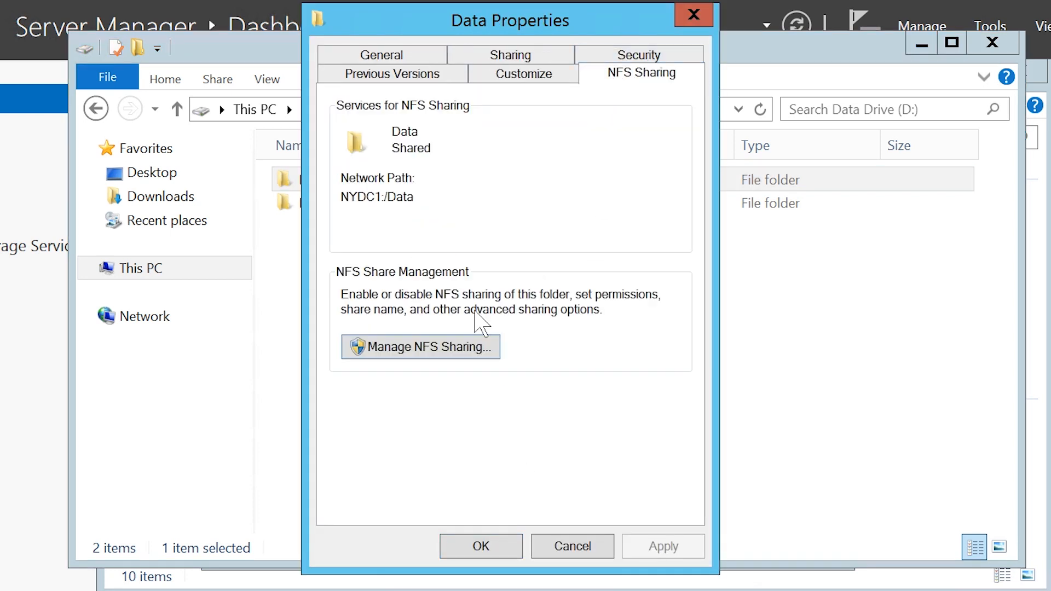
{"action": "left_click", "coordinate": [496, 355]}
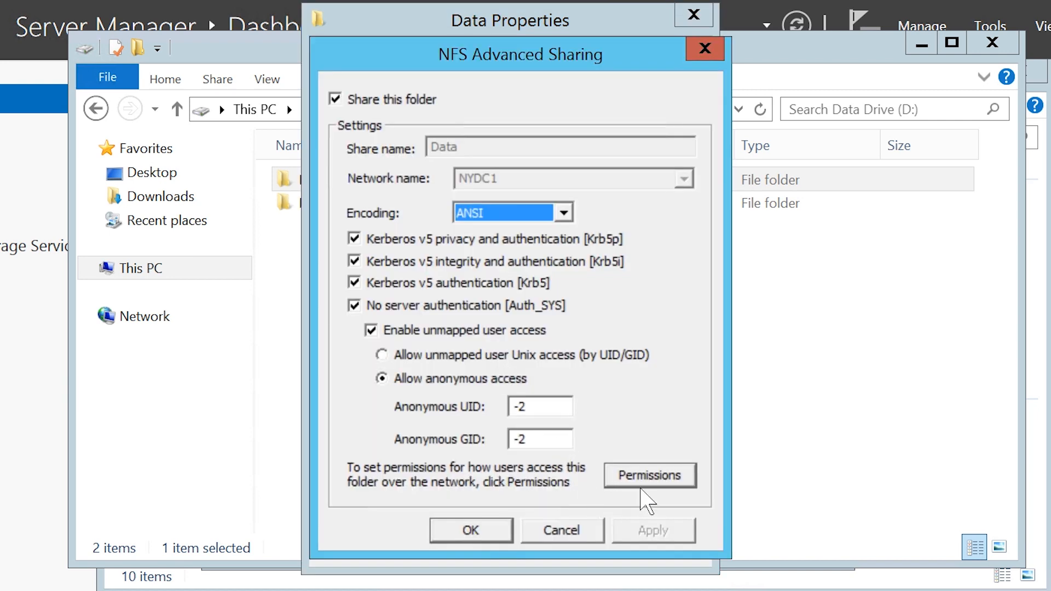
{"action": "left_click", "coordinate": [696, 487]}
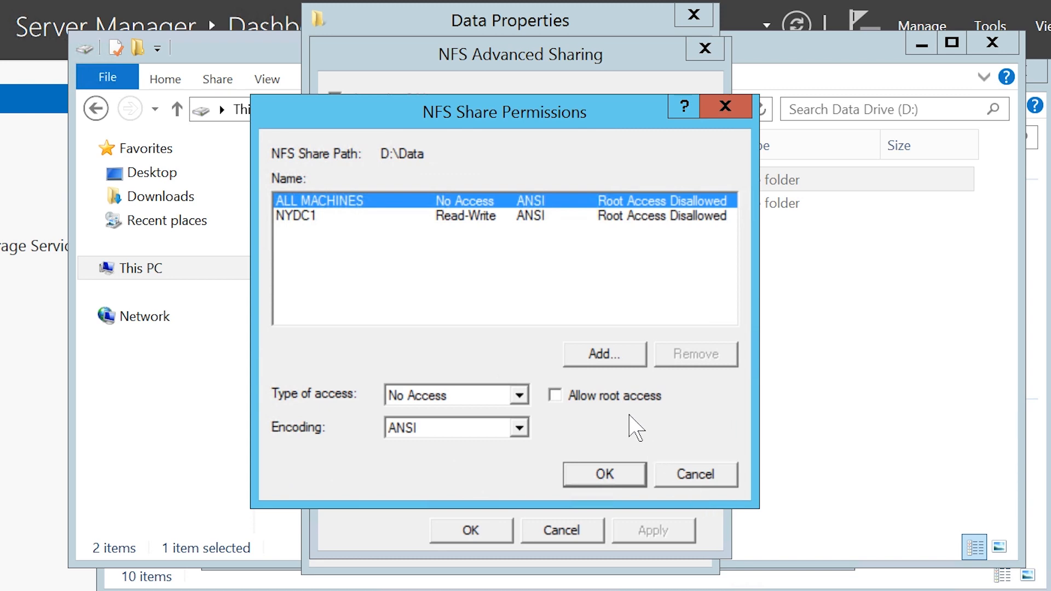
Add the client 192.168.2.2 with Read-Write access to the NFS share permissions and save the sharing settings
{"action": "left_click", "coordinate": [612, 362]}
{"action": "type", "text": "192.168.2.2"}
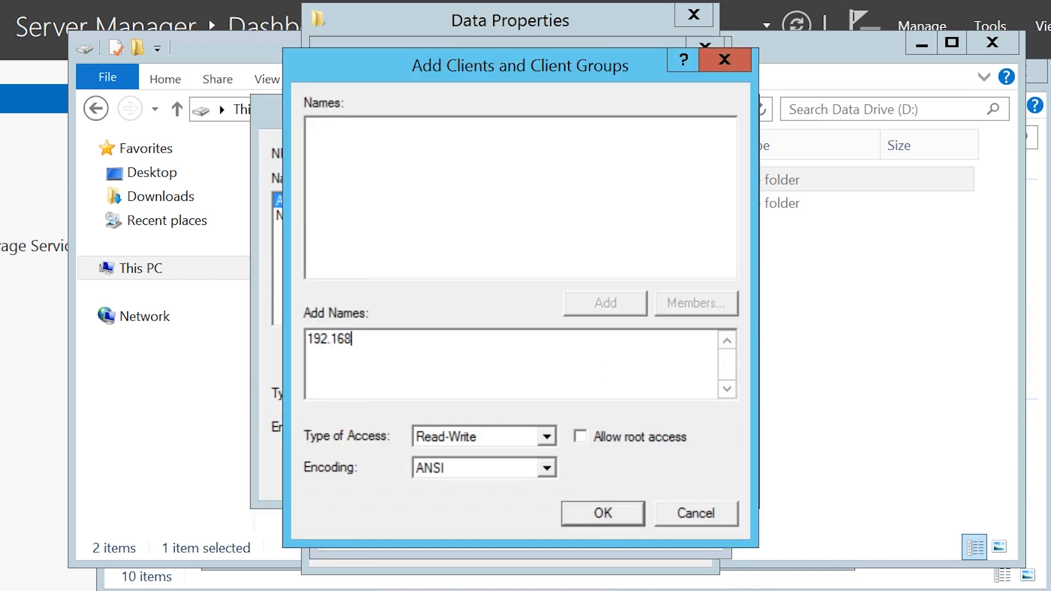
{"action": "key", "text": "Return"}
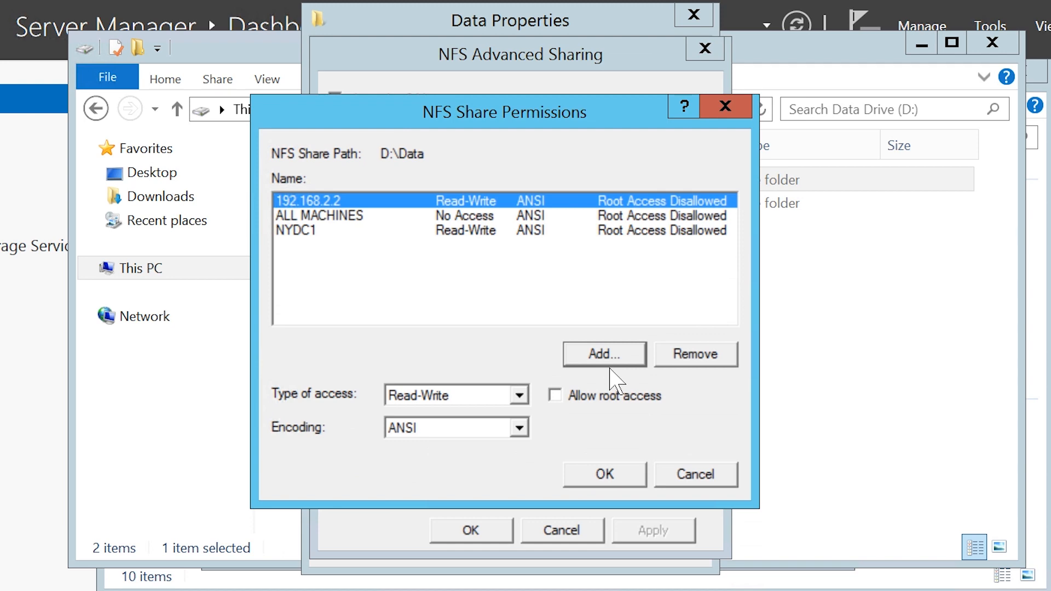
{"action": "left_click", "coordinate": [518, 395]}
{"action": "left_click", "coordinate": [523, 399]}
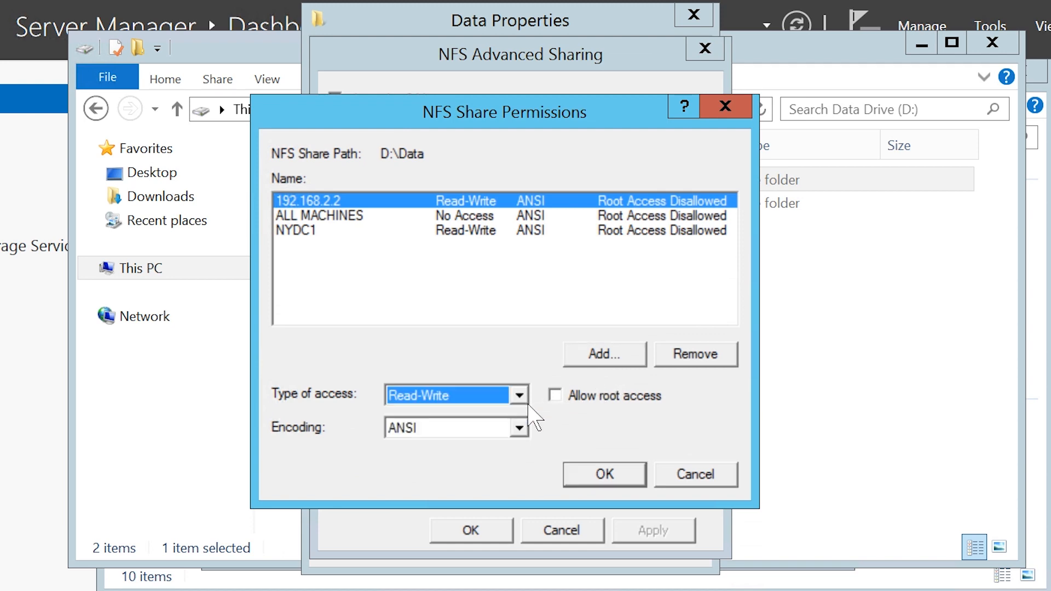
{"action": "left_click", "coordinate": [643, 485]}
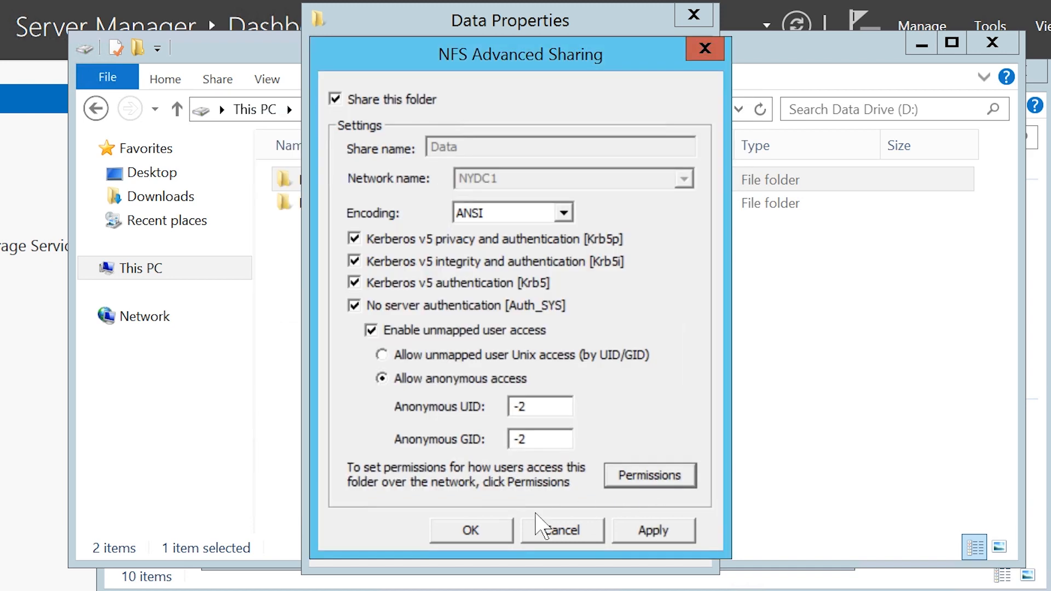
{"action": "left_click", "coordinate": [470, 530]}
{"action": "left_click", "coordinate": [490, 550]}
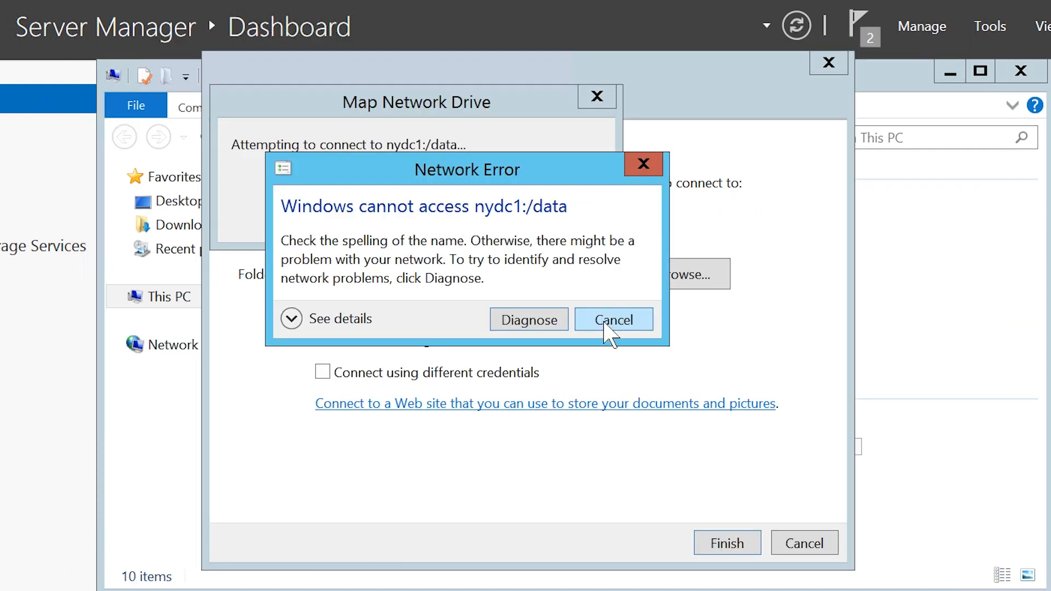
Dismiss the network error and retry mapping drive Z: to nydc1:/data
{"action": "left_click", "coordinate": [611, 326]}
{"action": "left_click", "coordinate": [743, 549]}
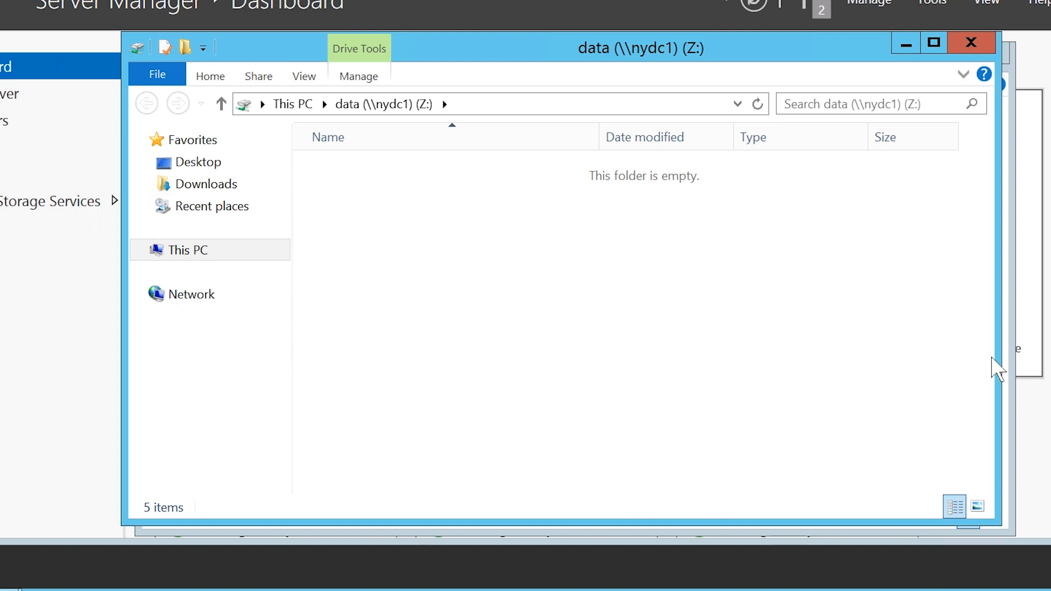
Open the NTFS permissions of the Data folder on the D: drive for editing
{"action": "left_click", "coordinate": [1010, 317]}
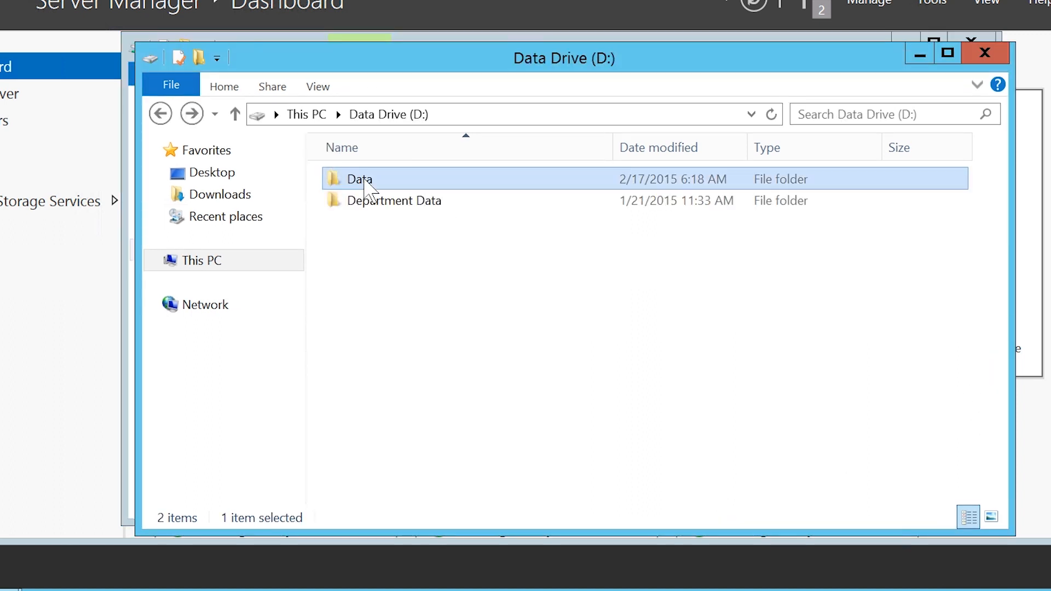
{"action": "right_click", "coordinate": [354, 173]}
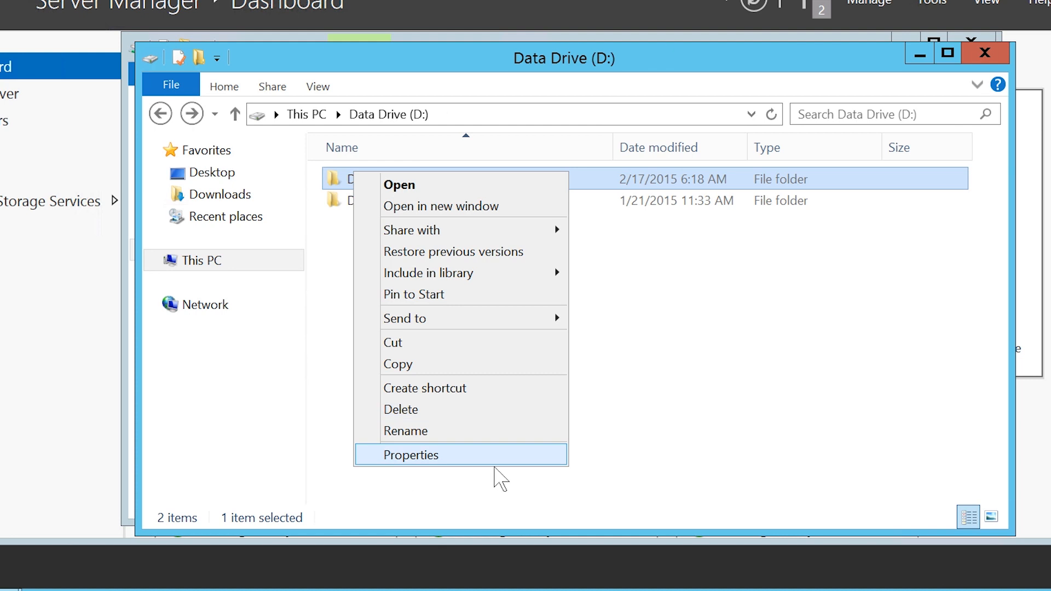
{"action": "left_click", "coordinate": [494, 463]}
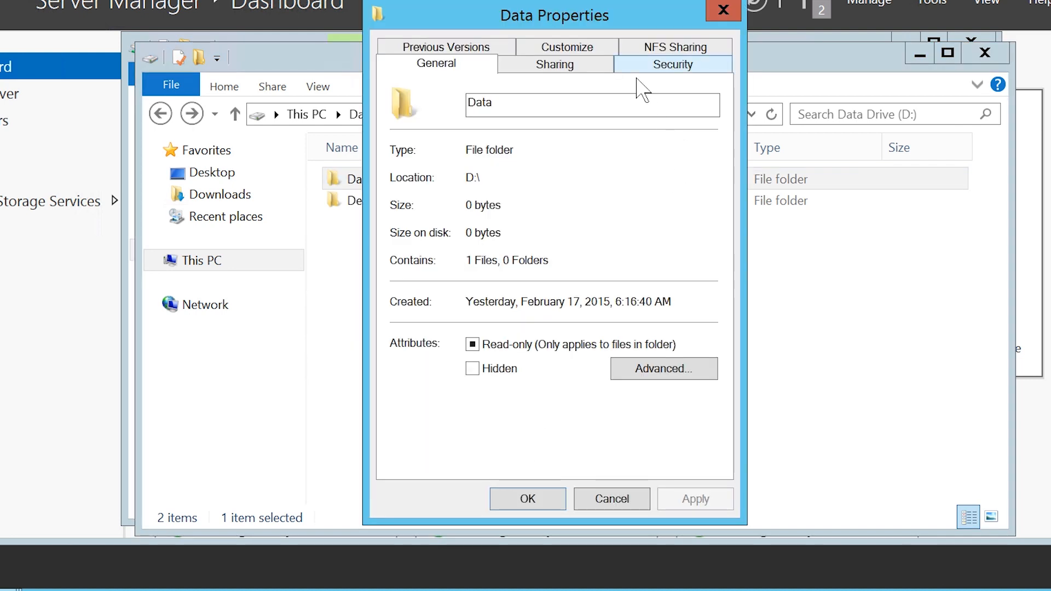
{"action": "left_click", "coordinate": [714, 71]}
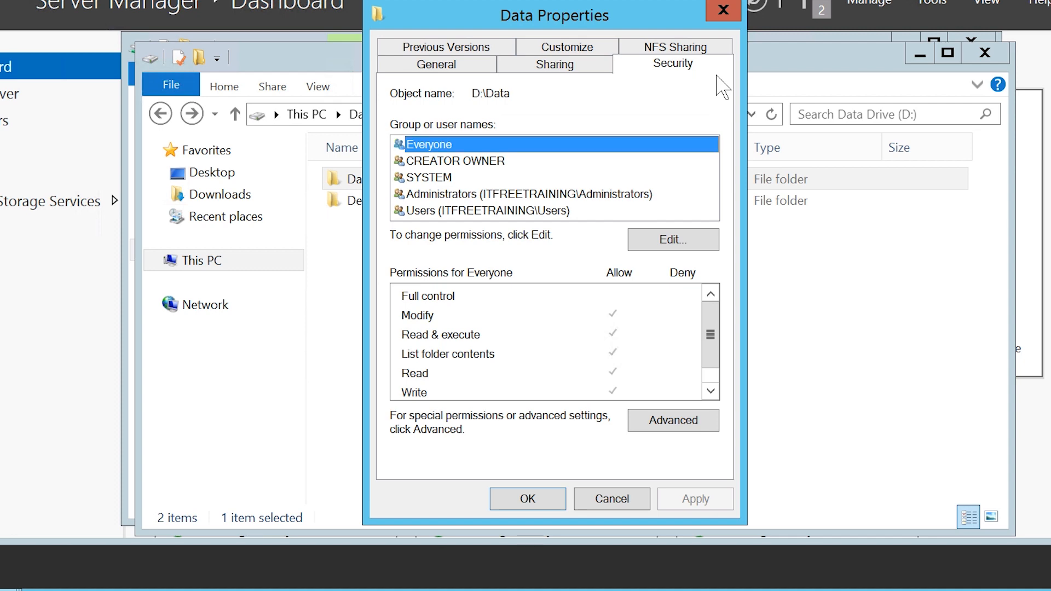
{"action": "left_click", "coordinate": [645, 241]}
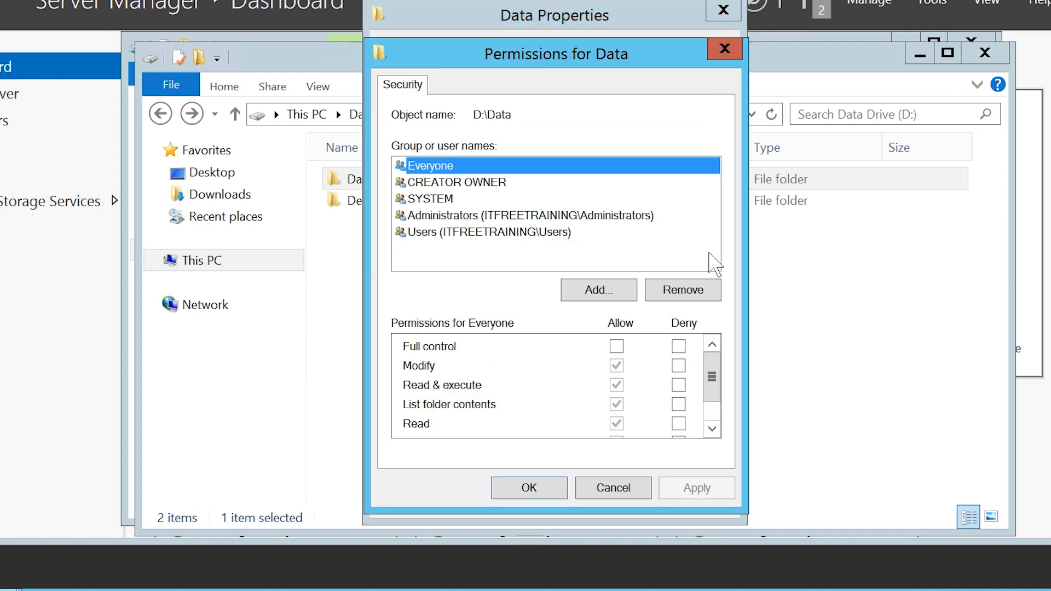
Add ANONYMOUS LOGON to the Data folder's NTFS permissions with the default read access, and save the folder properties
{"action": "left_click", "coordinate": [624, 298]}
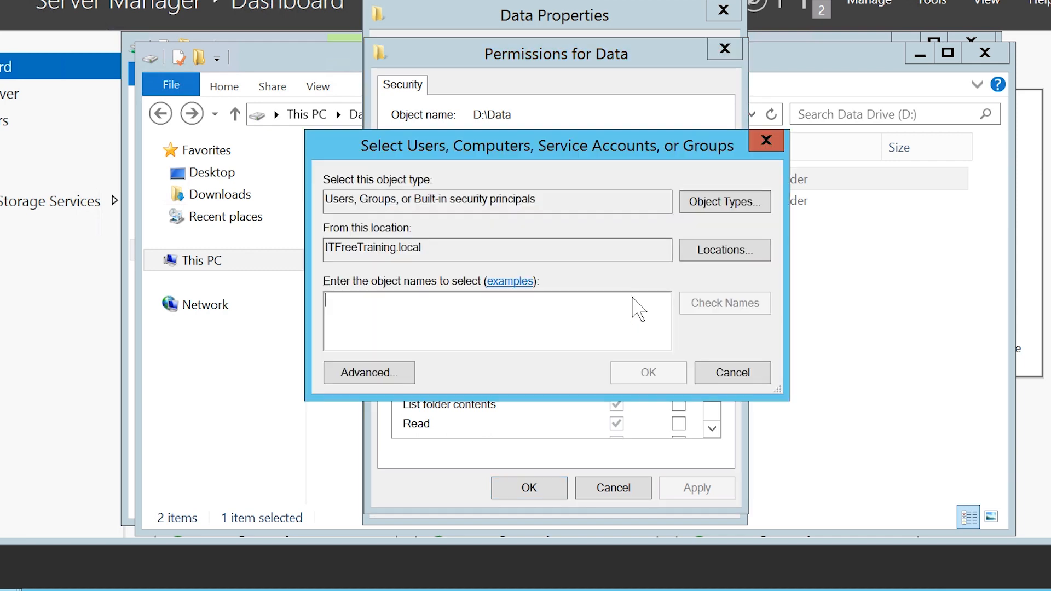
{"action": "type", "text": "anon"}
{"action": "left_click", "coordinate": [678, 372]}
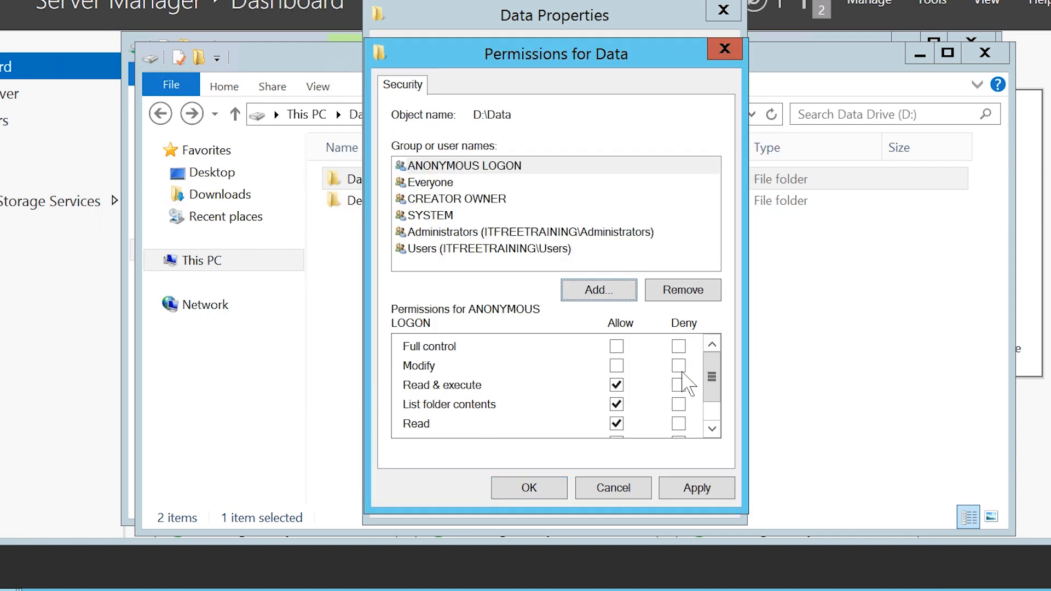
{"action": "left_click", "coordinate": [420, 169]}
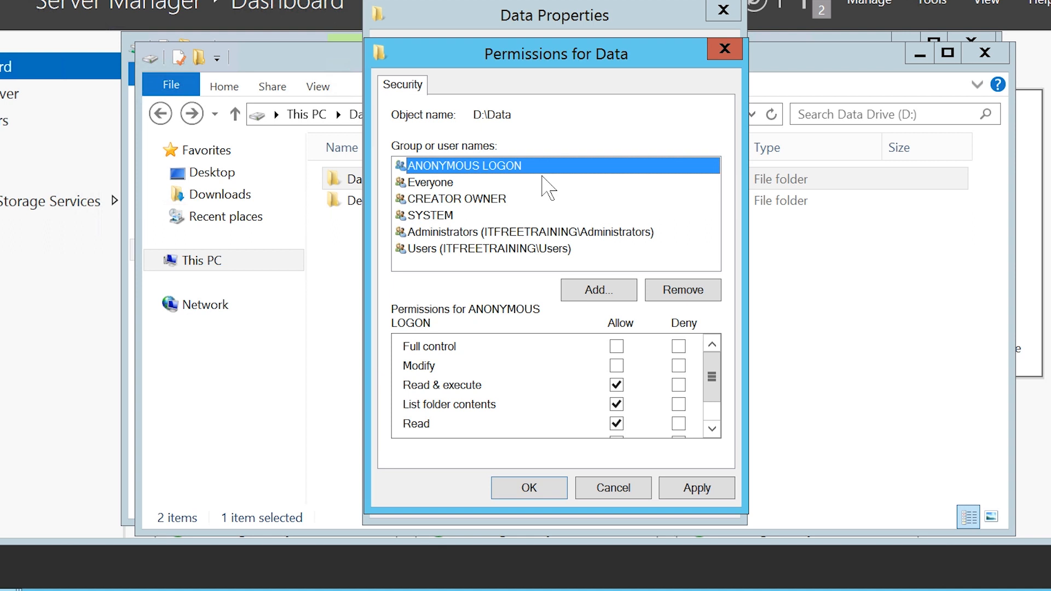
{"action": "left_click", "coordinate": [529, 487]}
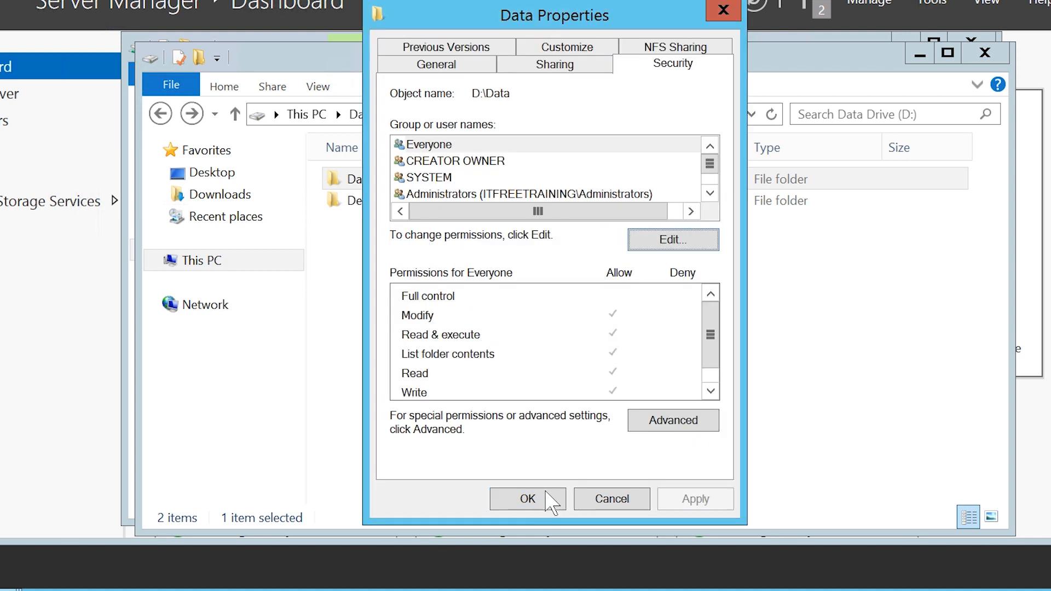
{"action": "left_click", "coordinate": [527, 499]}
{"action": "left_click", "coordinate": [533, 481]}
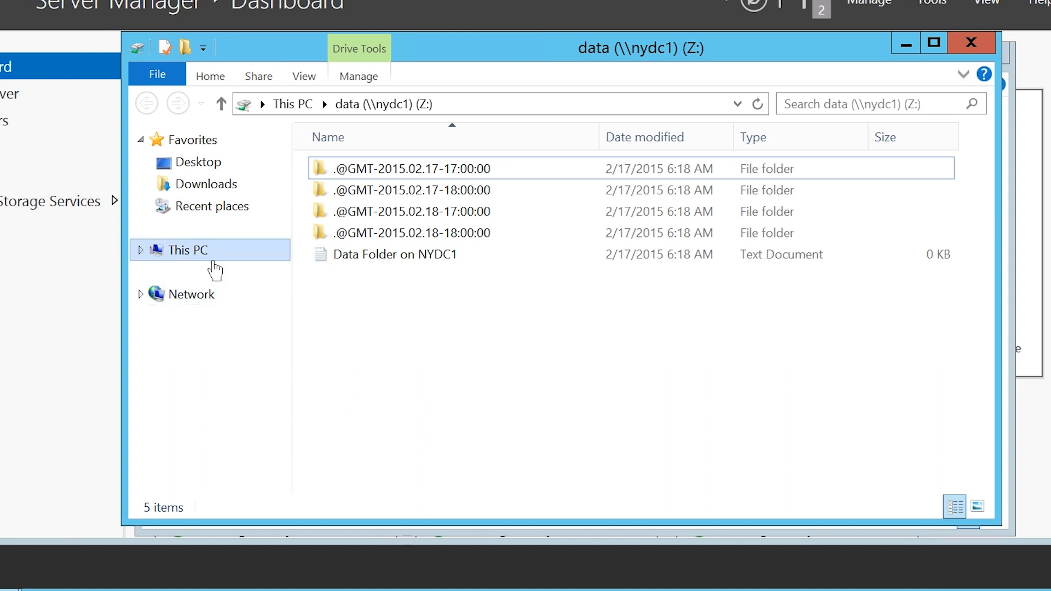
Map network drive W: to \\nydc1\c$
{"action": "right_click", "coordinate": [203, 250]}
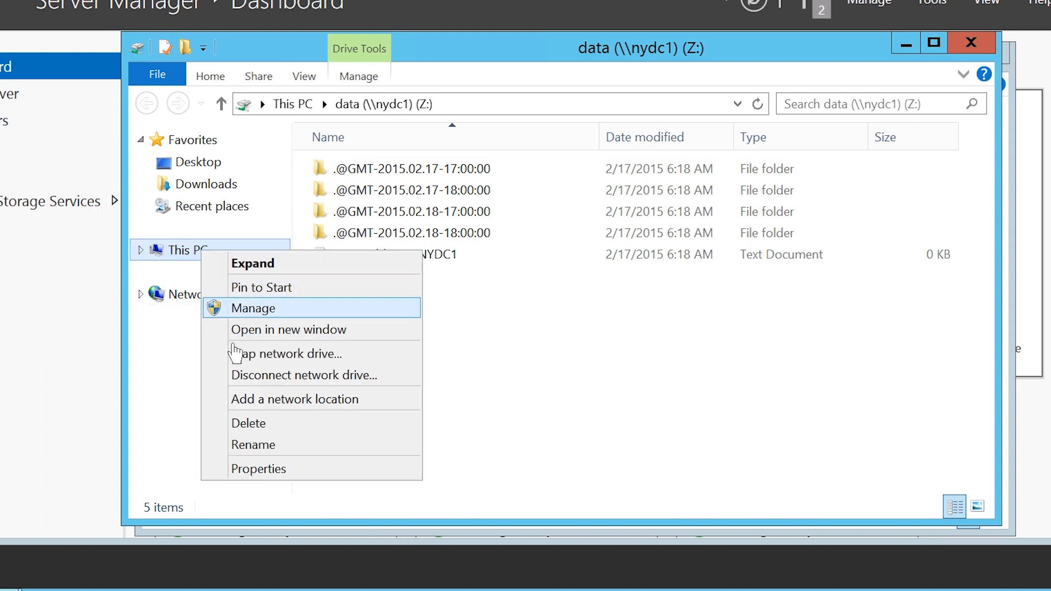
{"action": "left_click", "coordinate": [378, 356]}
{"action": "type", "text": "\\\\nydc1\\c$"}
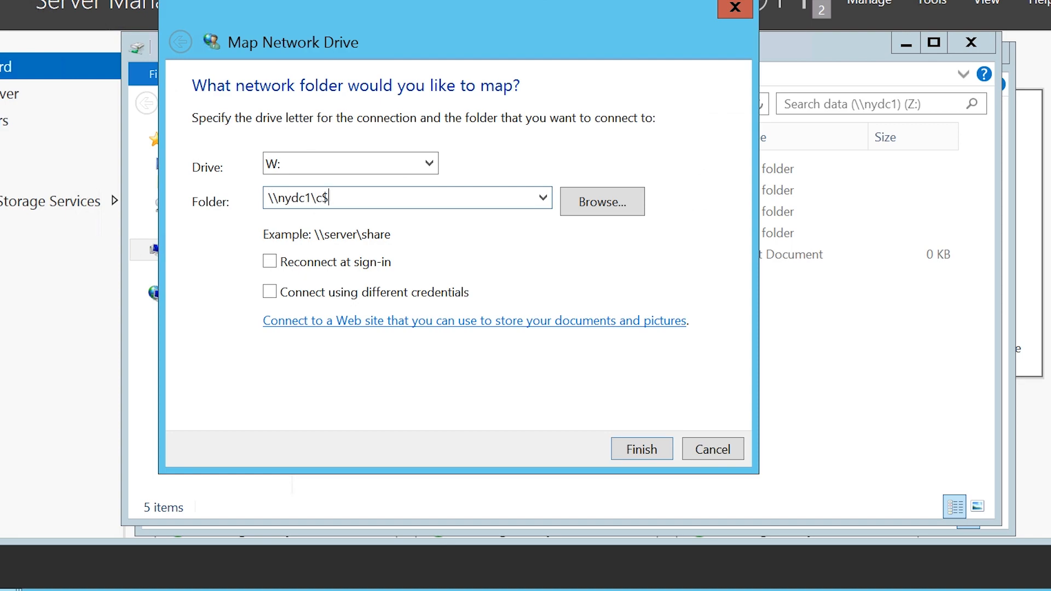
{"action": "key", "text": "Return"}
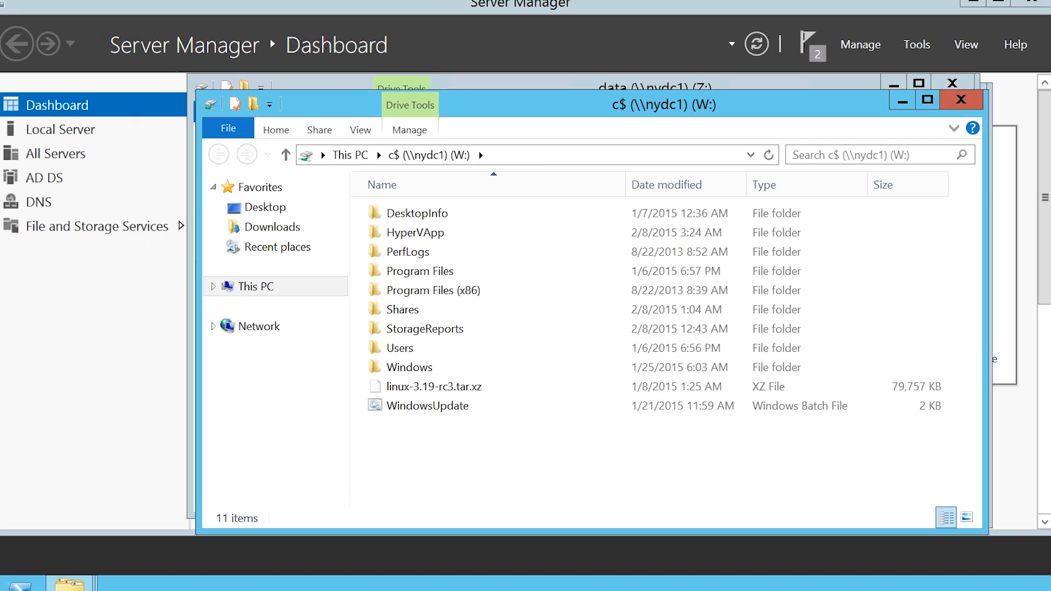
Open a command prompt, change to the root of C:, and list the mapped network connections with net use
{"action": "right_click", "coordinate": [24, 575]}
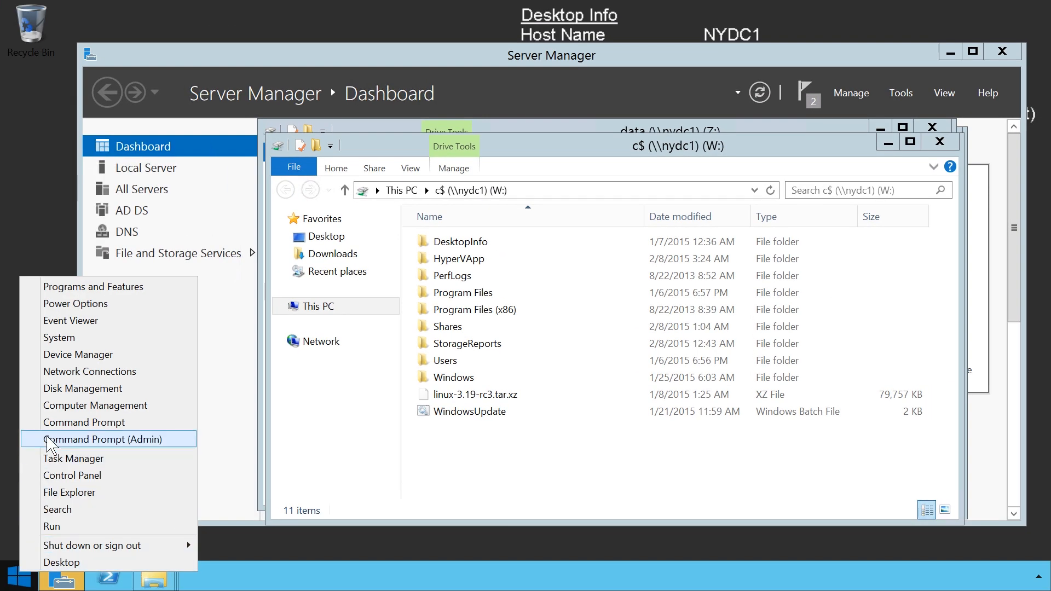
{"action": "left_click", "coordinate": [170, 425]}
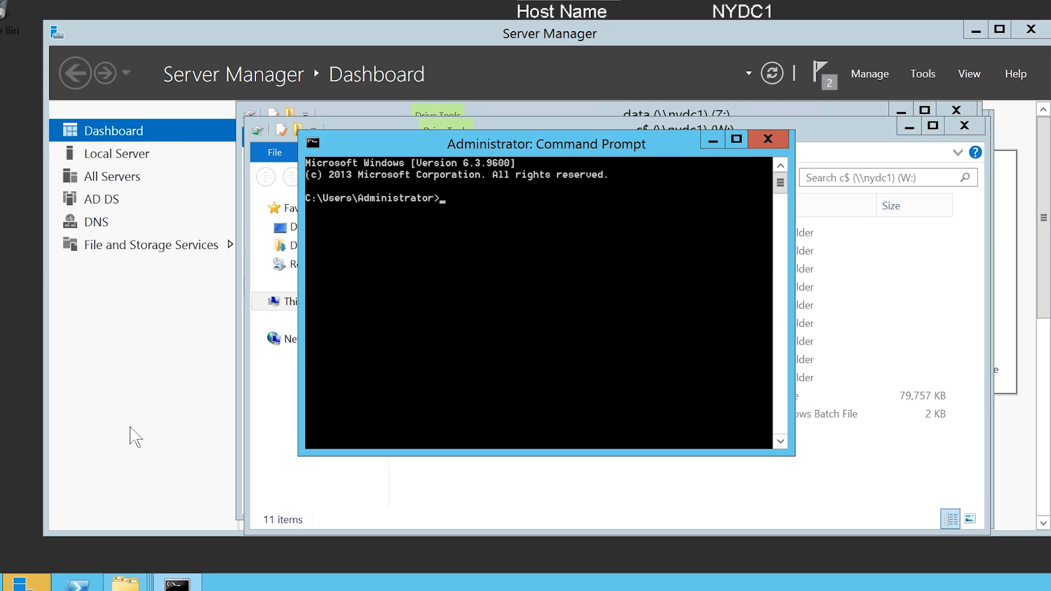
{"action": "type", "text": "cd \\"}
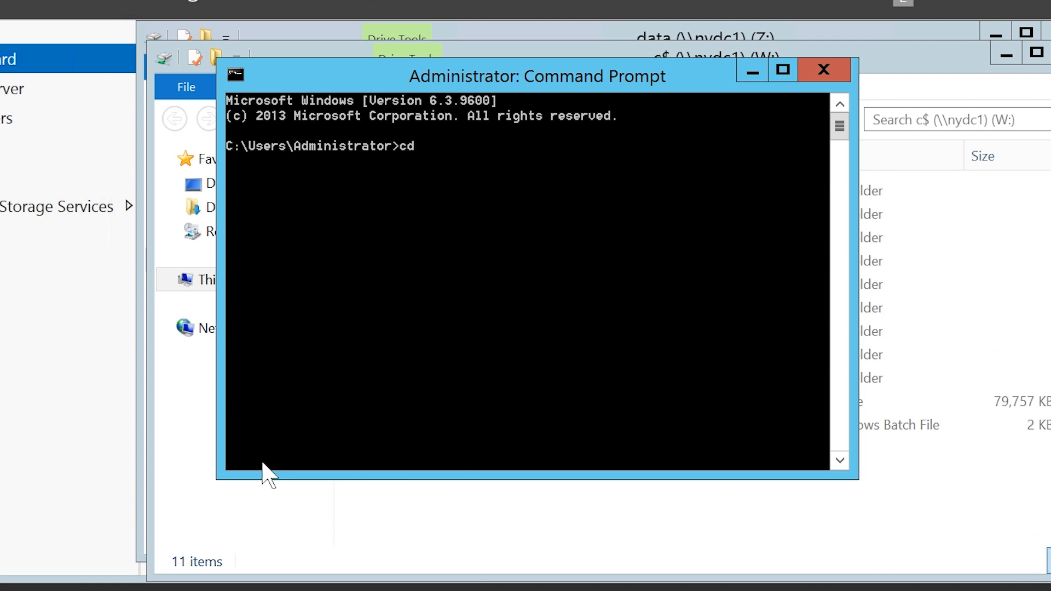
{"action": "key", "text": "Return"}
{"action": "type", "text": "net use"}
{"action": "key", "text": "Return"}
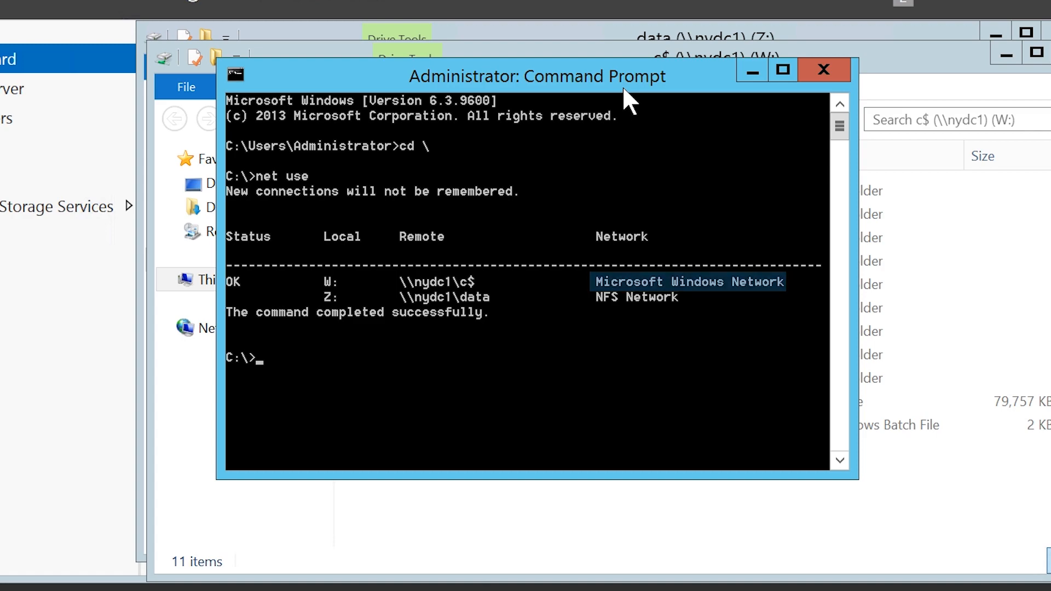
{"action": "key", "text": "Return"}
Close the command prompt and all open File Explorer windows
{"action": "left_click", "coordinate": [822, 72]}
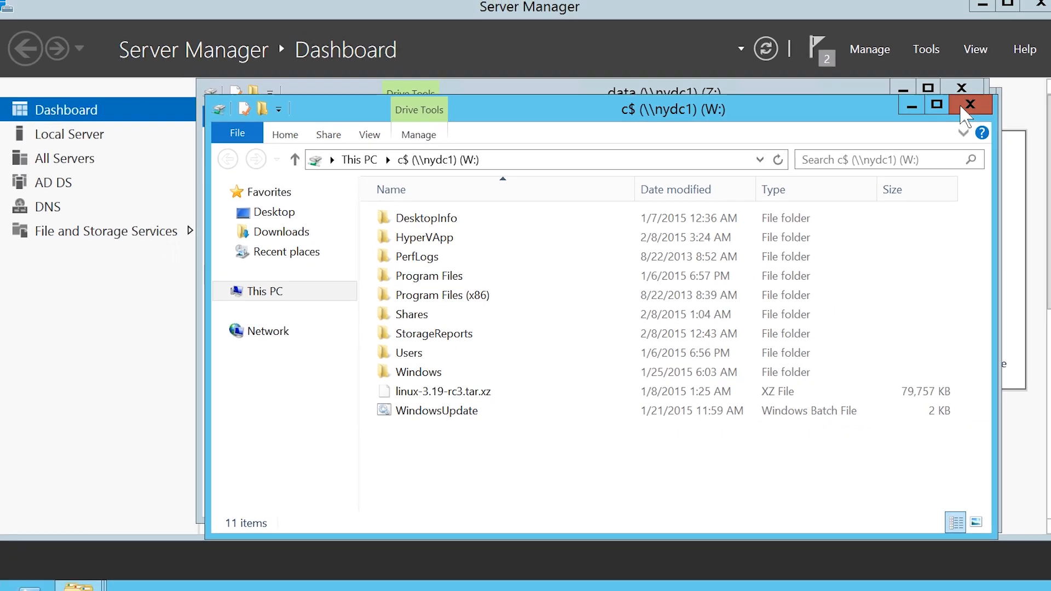
{"action": "left_click", "coordinate": [1032, 74]}
{"action": "left_click", "coordinate": [1028, 57]}
{"action": "left_click", "coordinate": [1035, 68]}
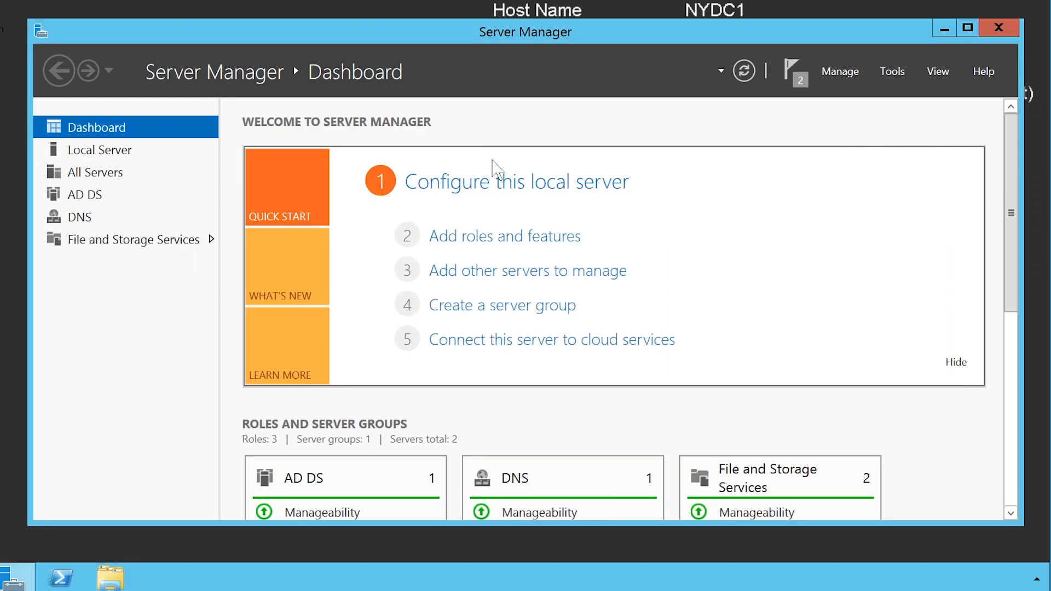
In File and Storage Services, open the share permissions of the NFS share Data located at D:\Data
{"action": "left_click", "coordinate": [60, 245]}
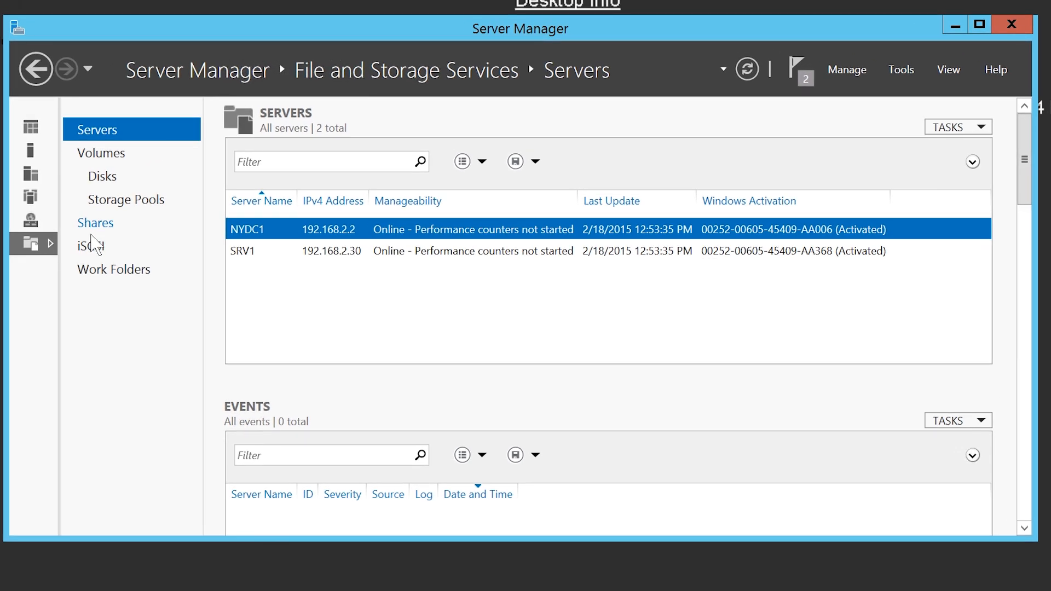
{"action": "left_click", "coordinate": [92, 232]}
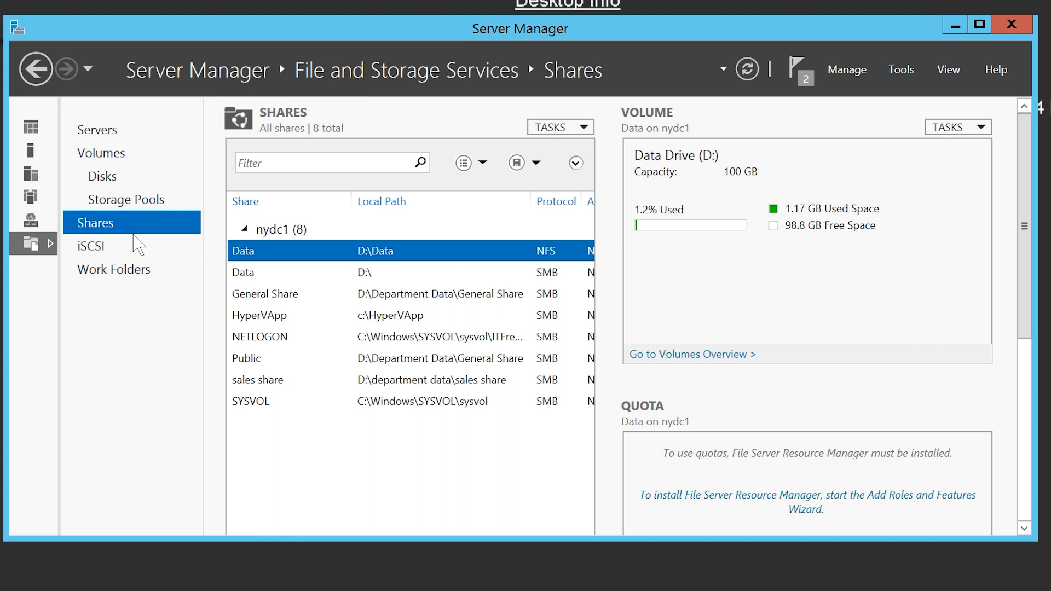
{"action": "right_click", "coordinate": [316, 260]}
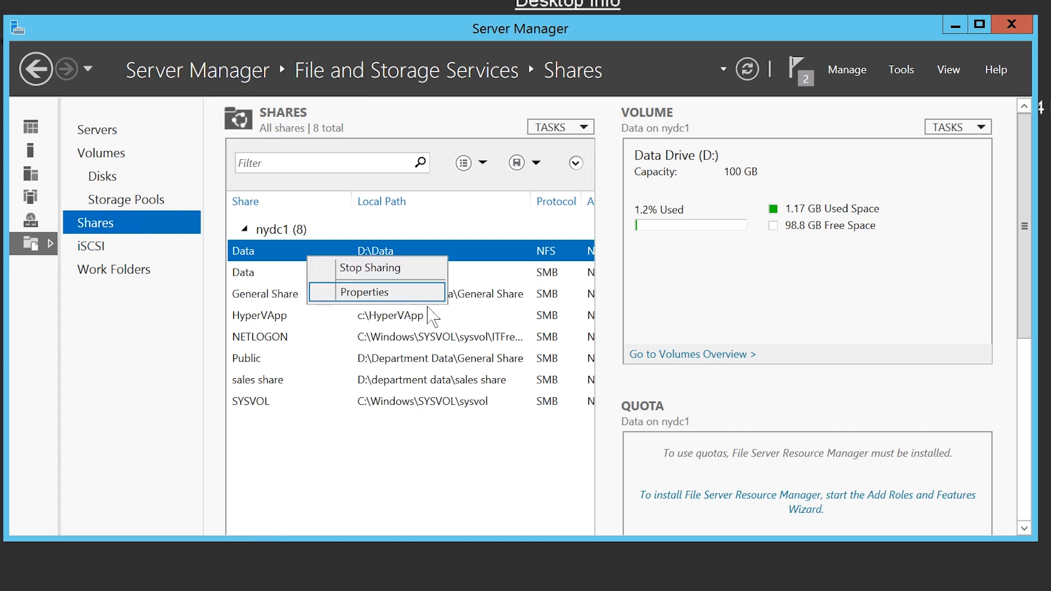
{"action": "left_click", "coordinate": [378, 293]}
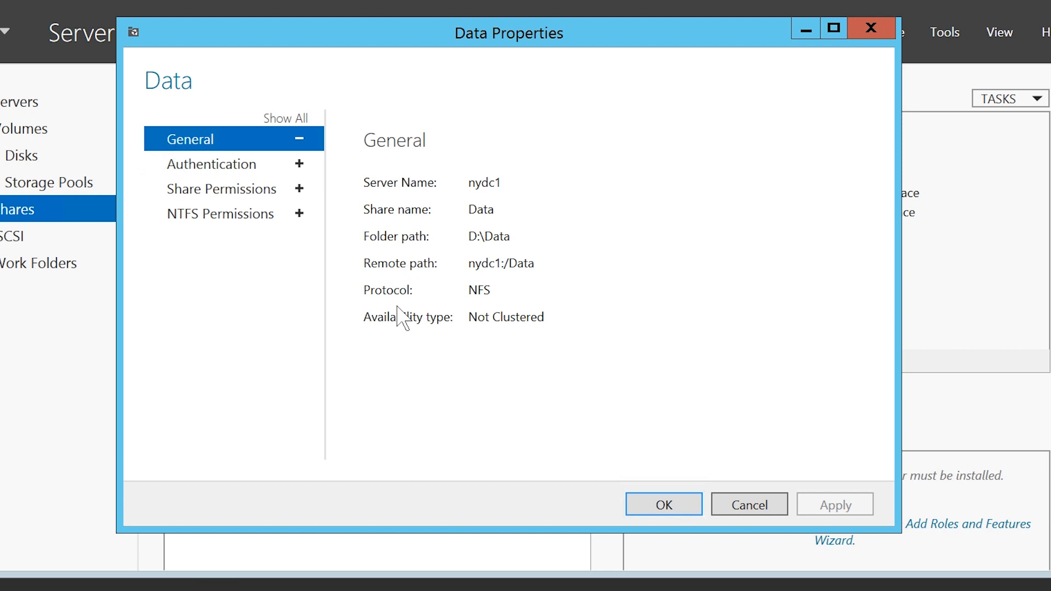
{"action": "left_click", "coordinate": [189, 194]}
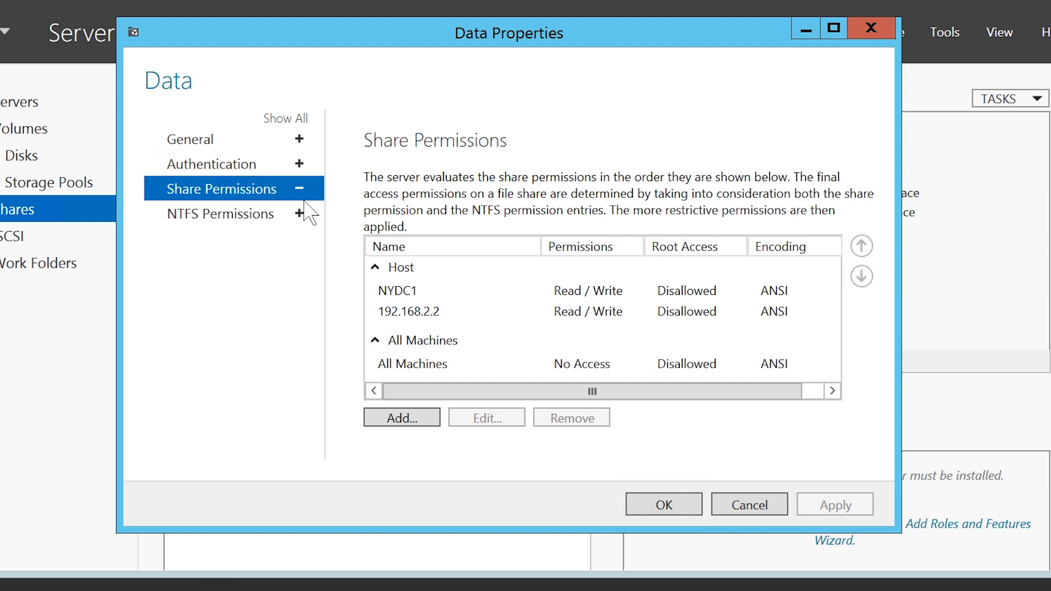
Add host 192.168.2.1 with Read / Write share permissions, then apply and accept Let Everyone permissions for anonymous users
{"action": "left_click", "coordinate": [410, 363]}
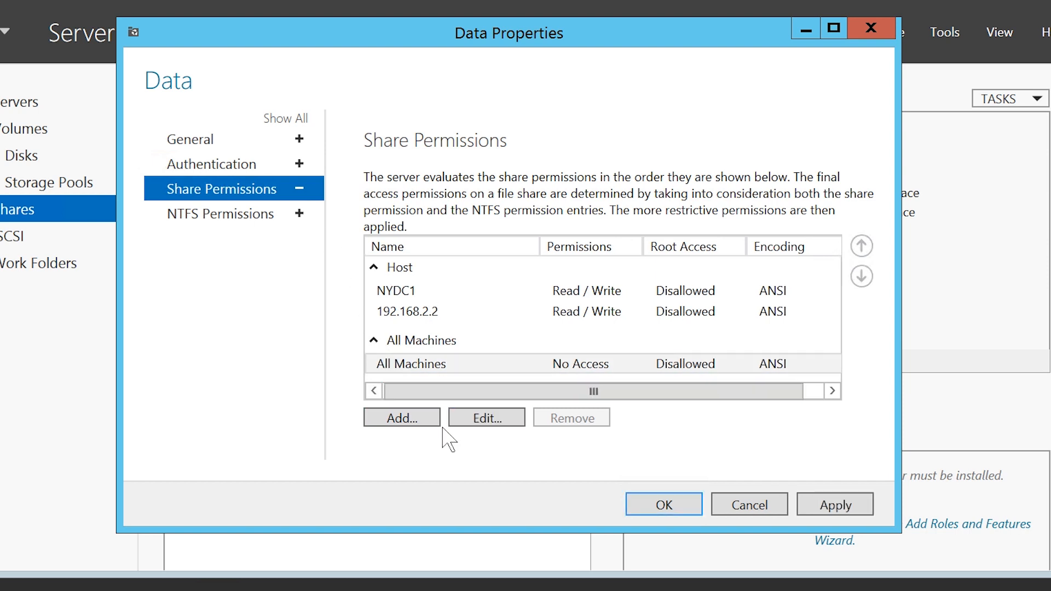
{"action": "left_click", "coordinate": [440, 426]}
{"action": "type", "text": "192.168.2"}
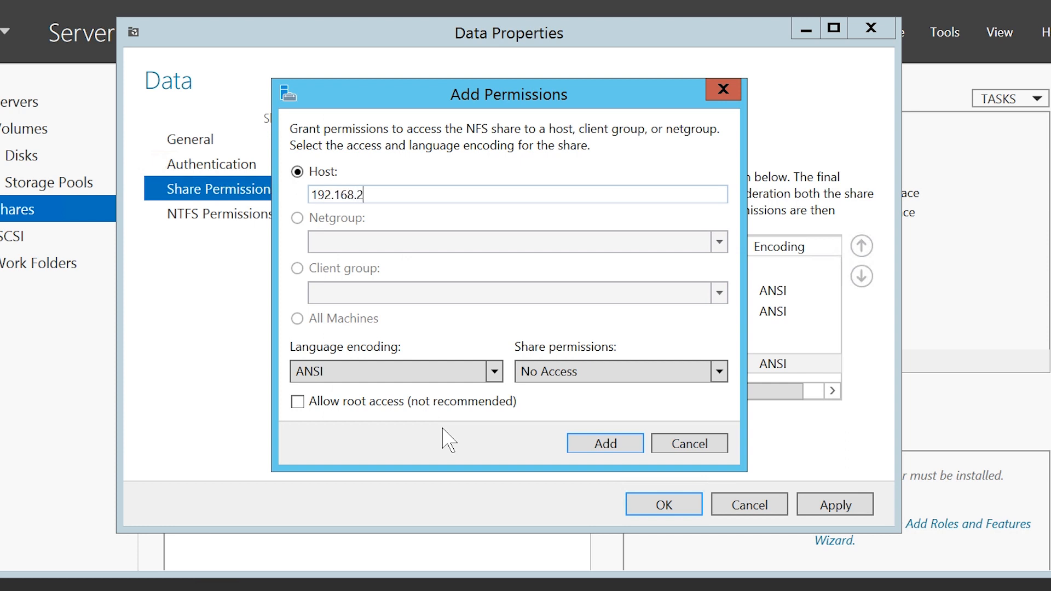
{"action": "type", "text": ".1"}
{"action": "left_click", "coordinate": [573, 380]}
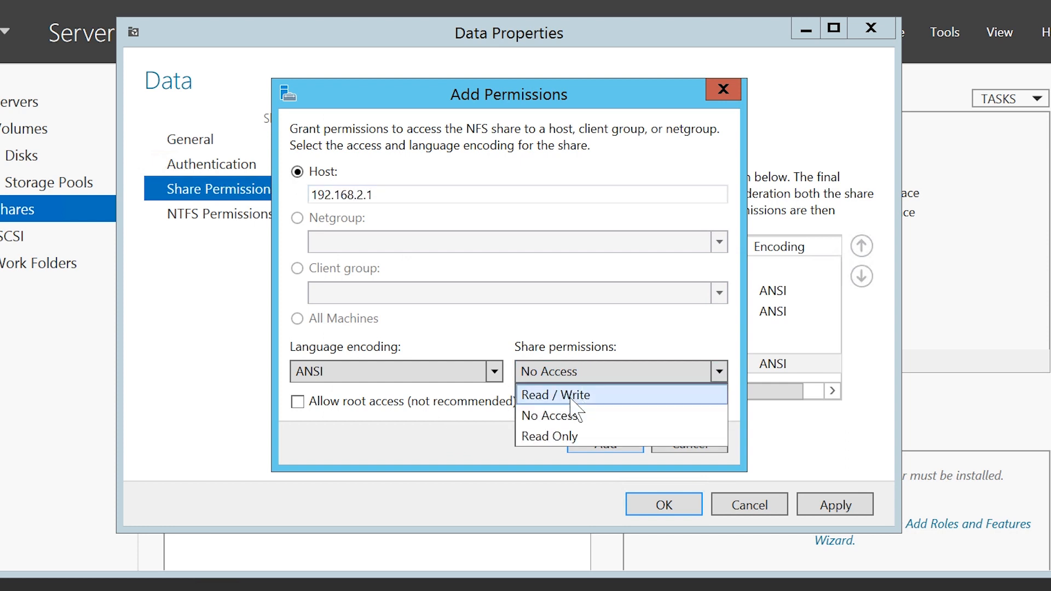
{"action": "left_click", "coordinate": [572, 396]}
{"action": "left_click", "coordinate": [635, 453]}
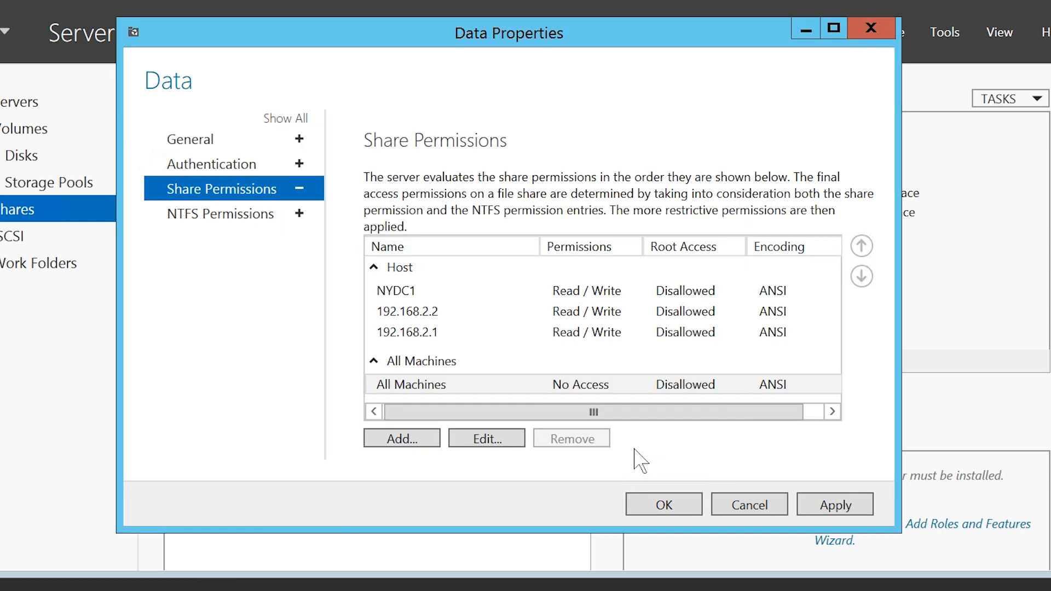
{"action": "left_click", "coordinate": [865, 514]}
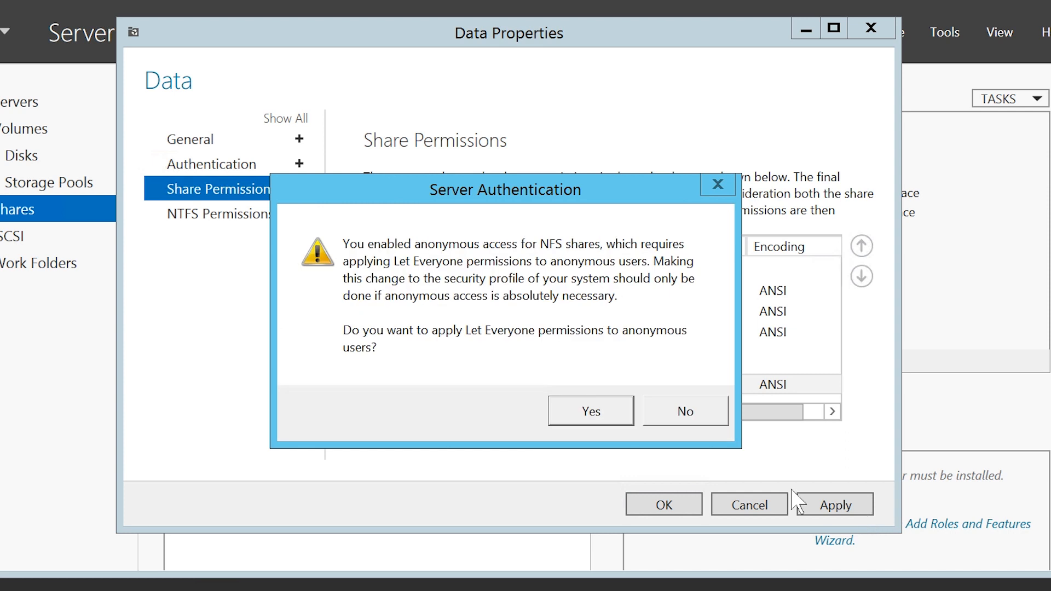
{"action": "left_click", "coordinate": [628, 423]}
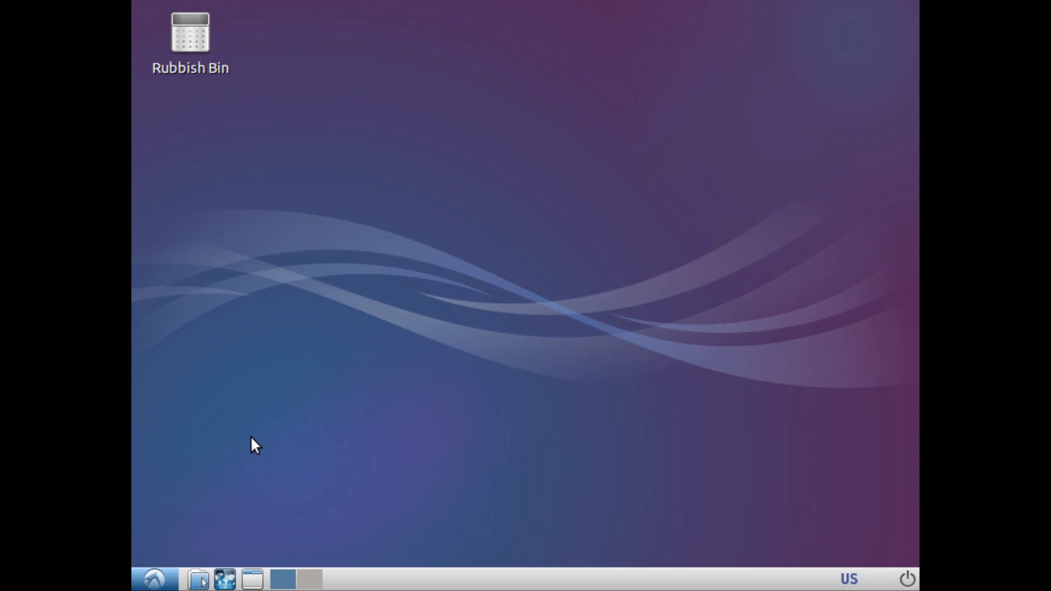
Open an XTerm terminal on Lubuntu and create the directory /mnt/data with sudo, entering the account's sudo password
{"action": "left_click", "coordinate": [158, 579]}
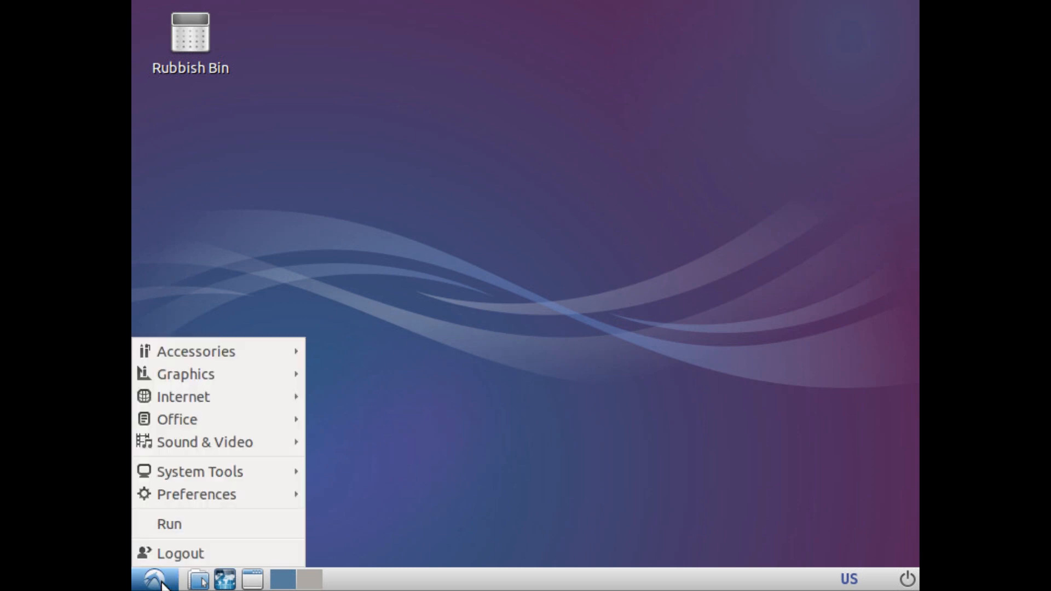
{"action": "mouse_move", "coordinate": [186, 481]}
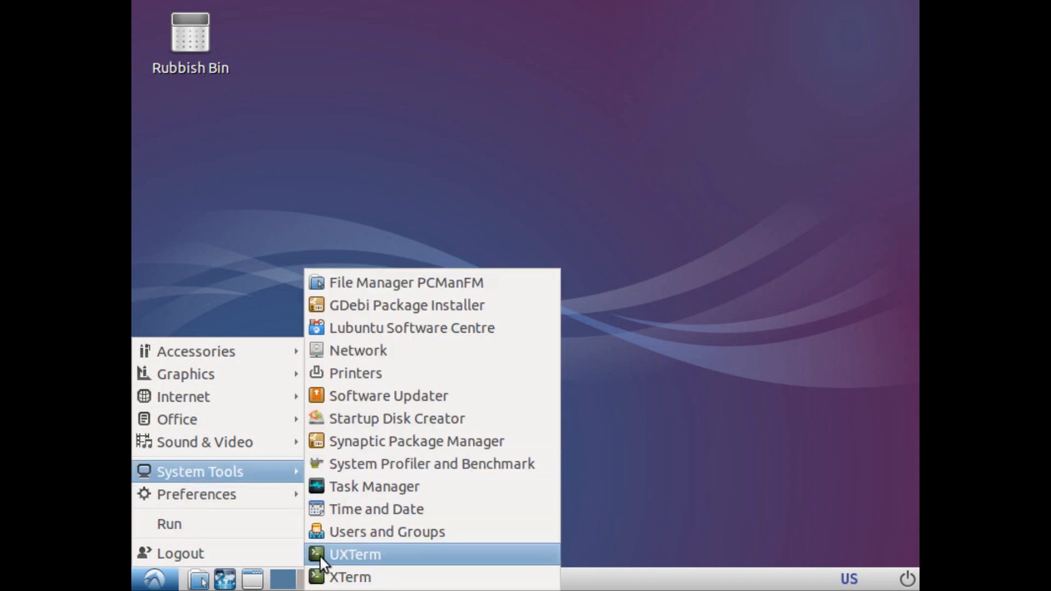
{"action": "left_click", "coordinate": [386, 583]}
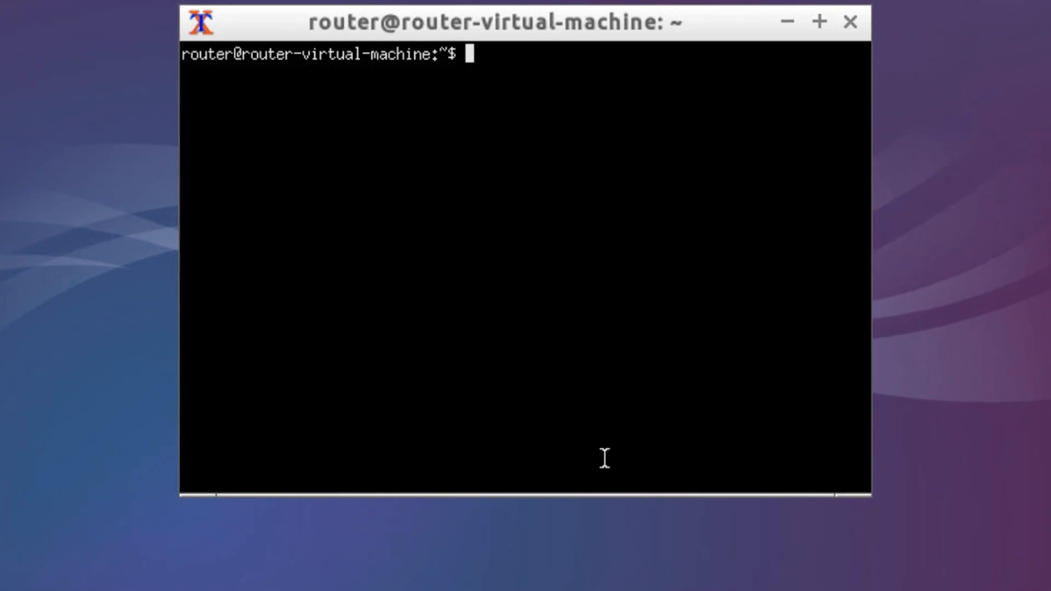
{"action": "type", "text": "sudo mkdir "}
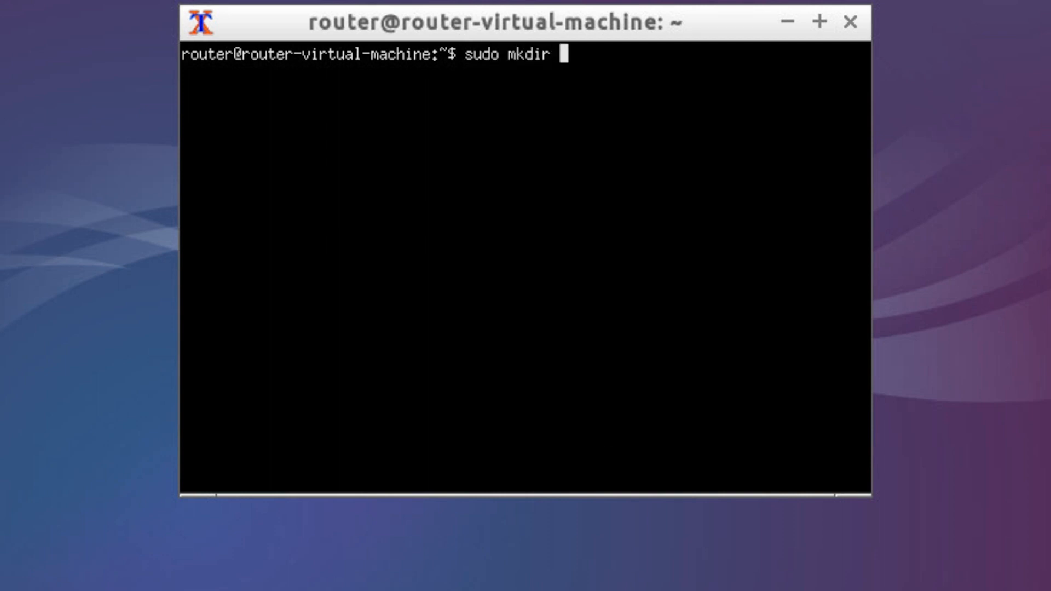
{"action": "type", "text": "/mnt/data"}
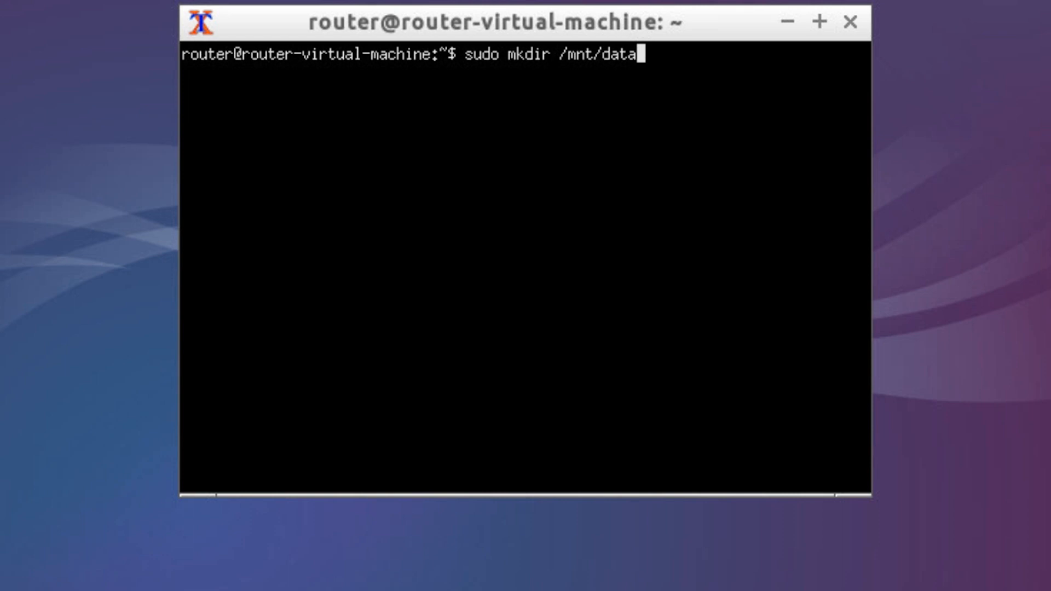
{"action": "key", "text": "Return"}
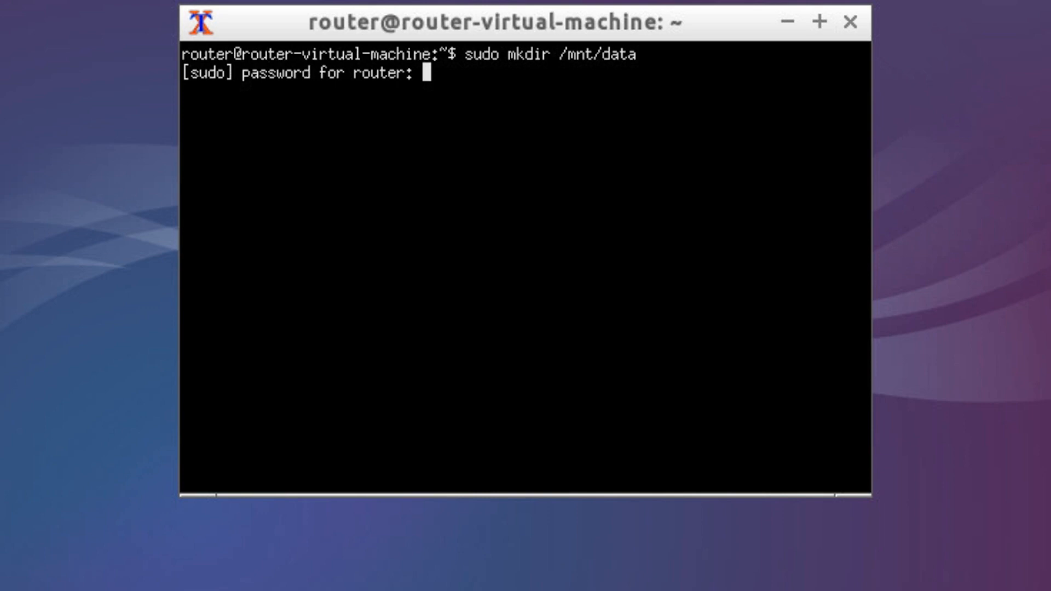
{"action": "key", "text": "Return"}
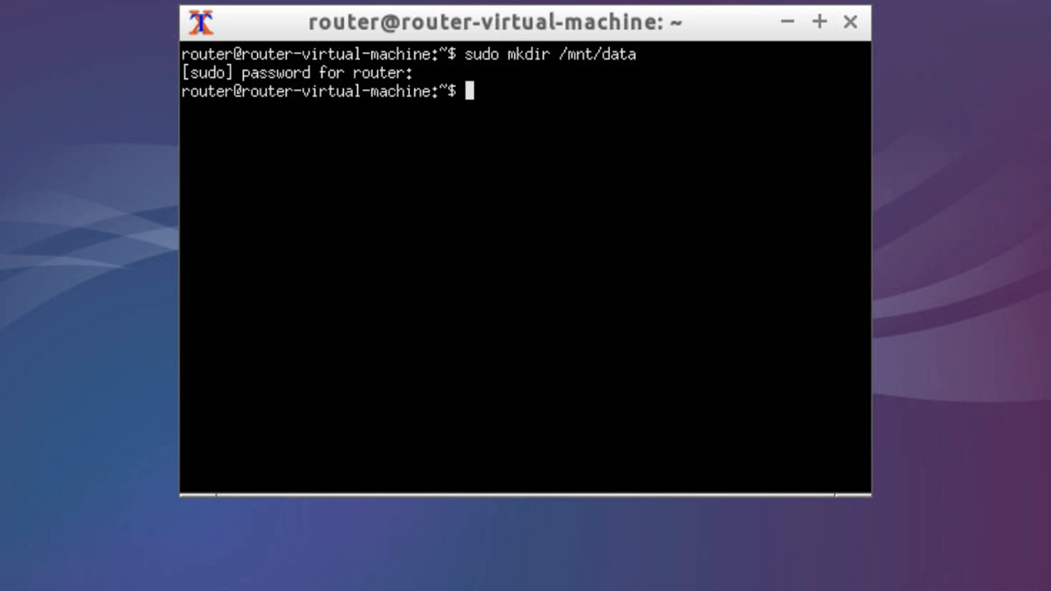
Install the nfs-kernel-server package with sudo apt-get and agree to continue the installation
{"action": "type", "text": "sudo "}
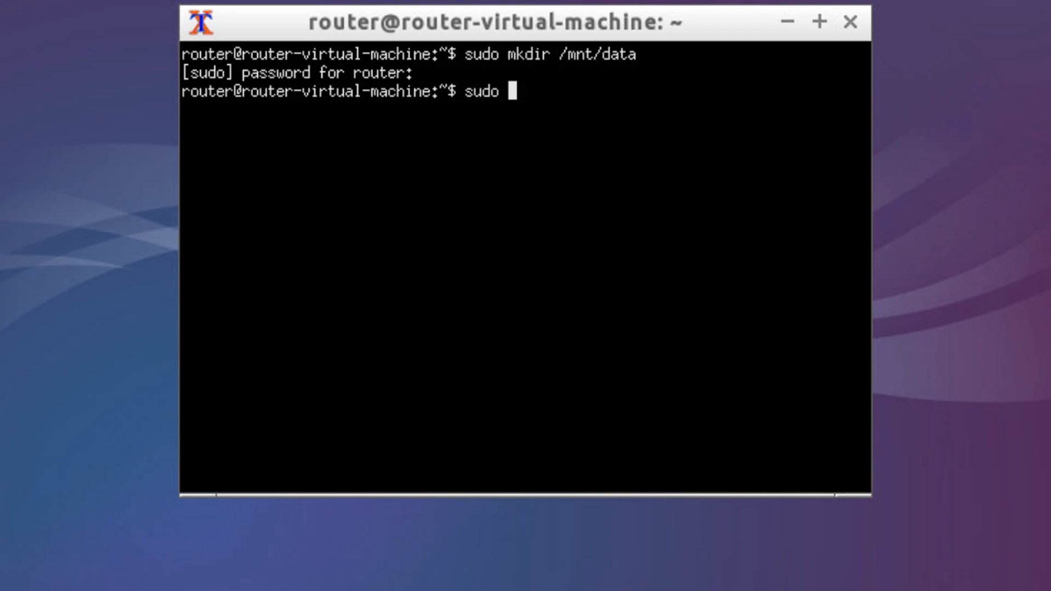
{"action": "type", "text": "apt-get"}
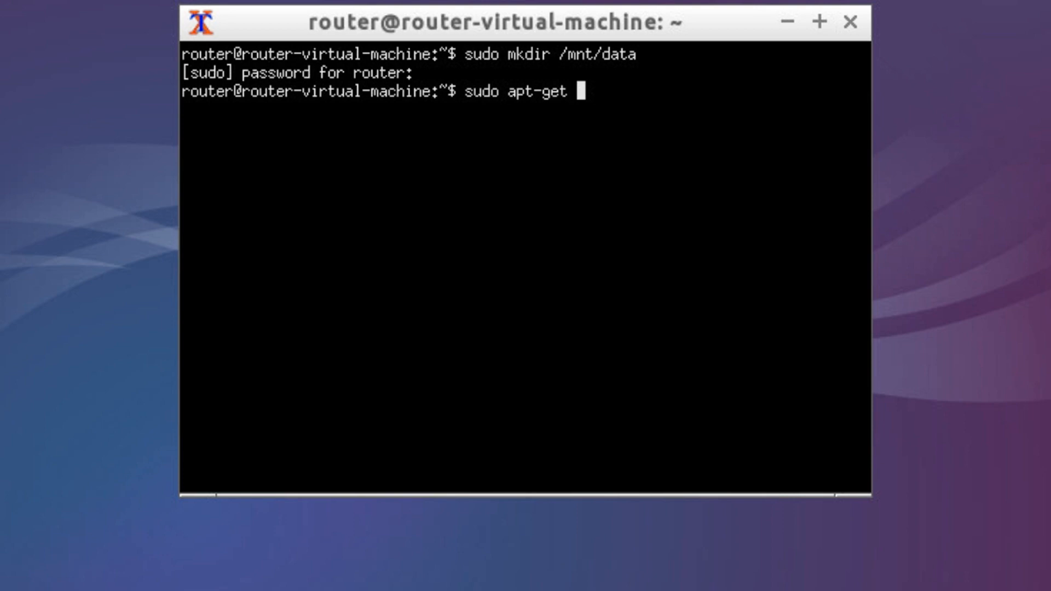
{"action": "type", "text": "install nfs-ker"}
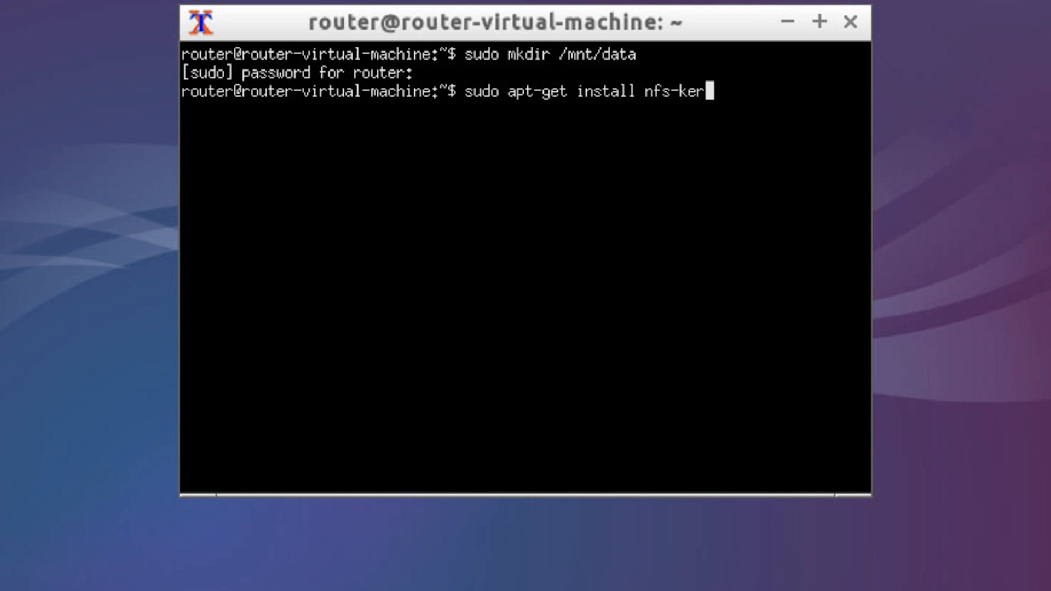
{"action": "type", "text": "nel-server"}
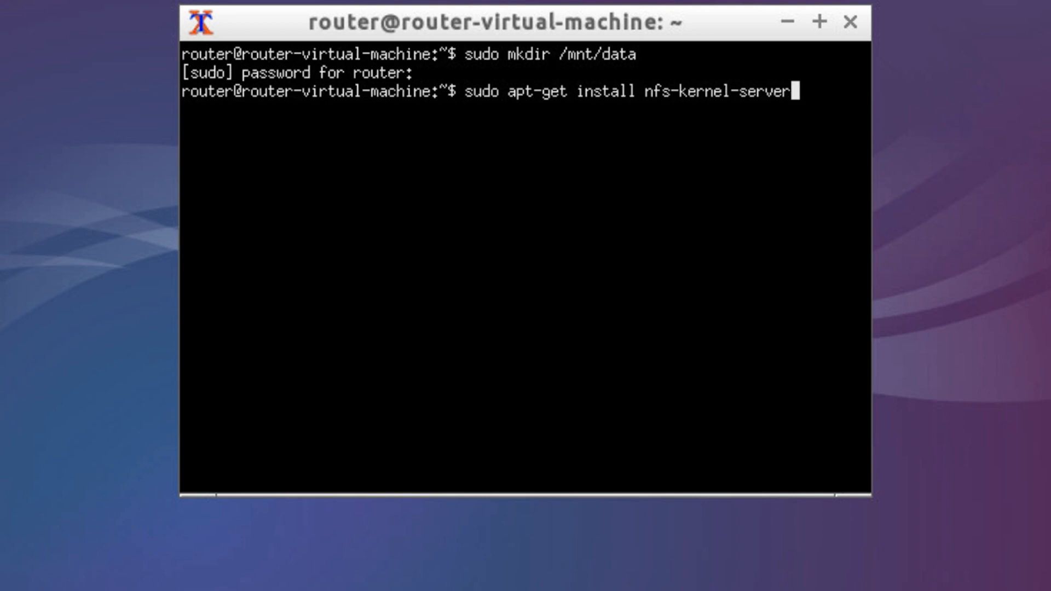
{"action": "key", "text": "Return"}
{"action": "type", "text": "y"}
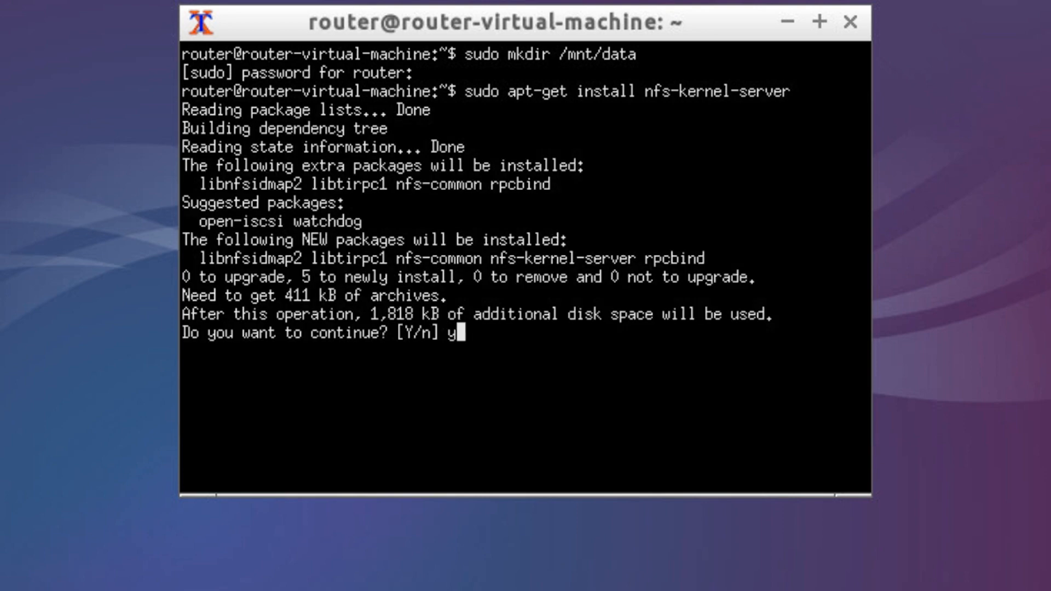
{"action": "key", "text": "Return"}
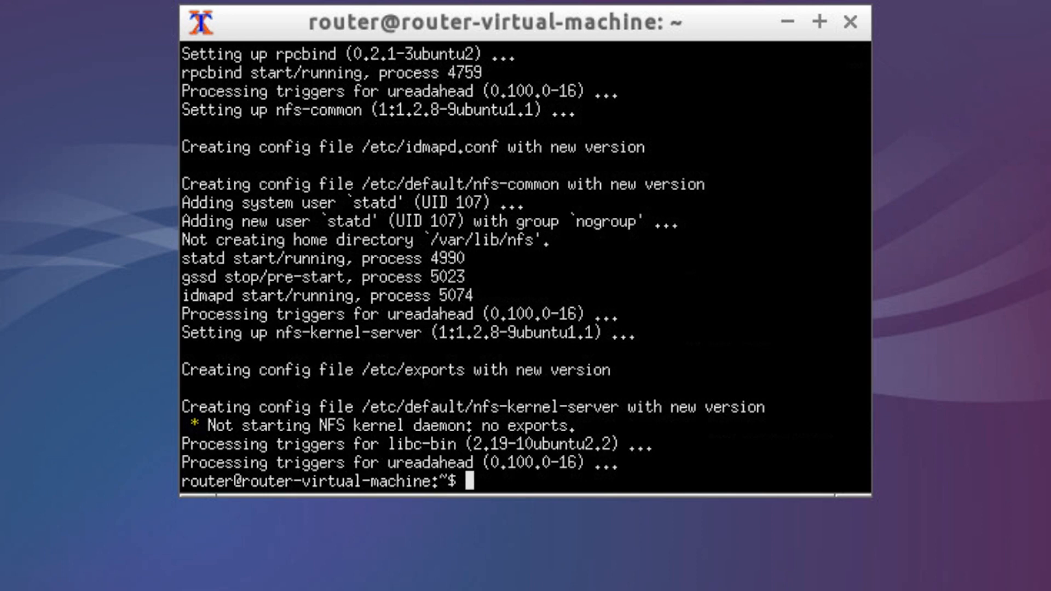
Mount the NFS share 192.168.2.2:/data on /mnt/data with sudo
{"action": "type", "text": "sudo mount"}
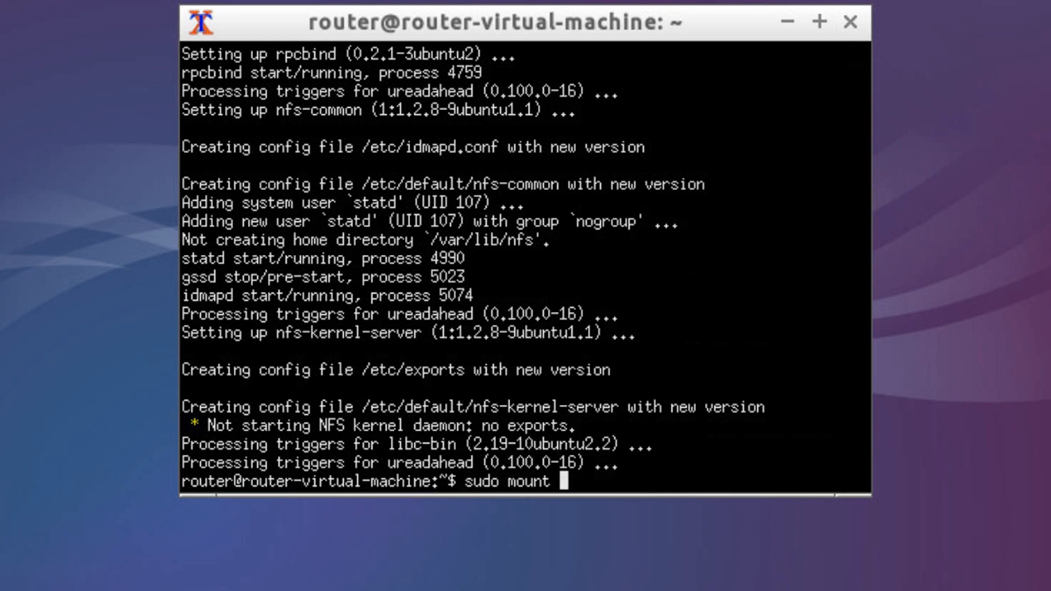
{"action": "type", "text": "192"}
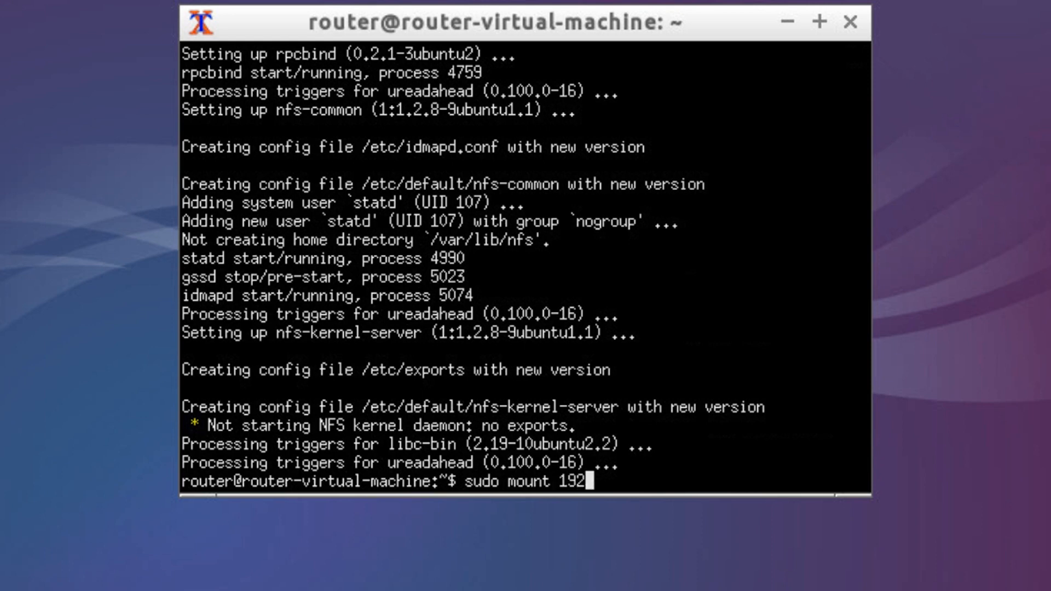
{"action": "type", "text": ".168.2.2:/data"}
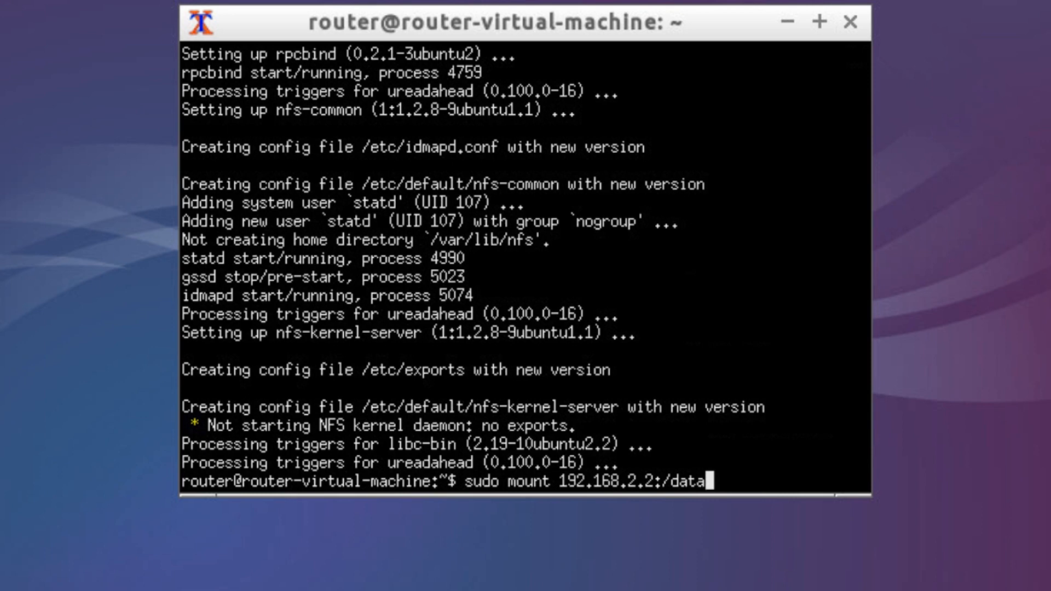
{"action": "type", "text": "/mnt/data"}
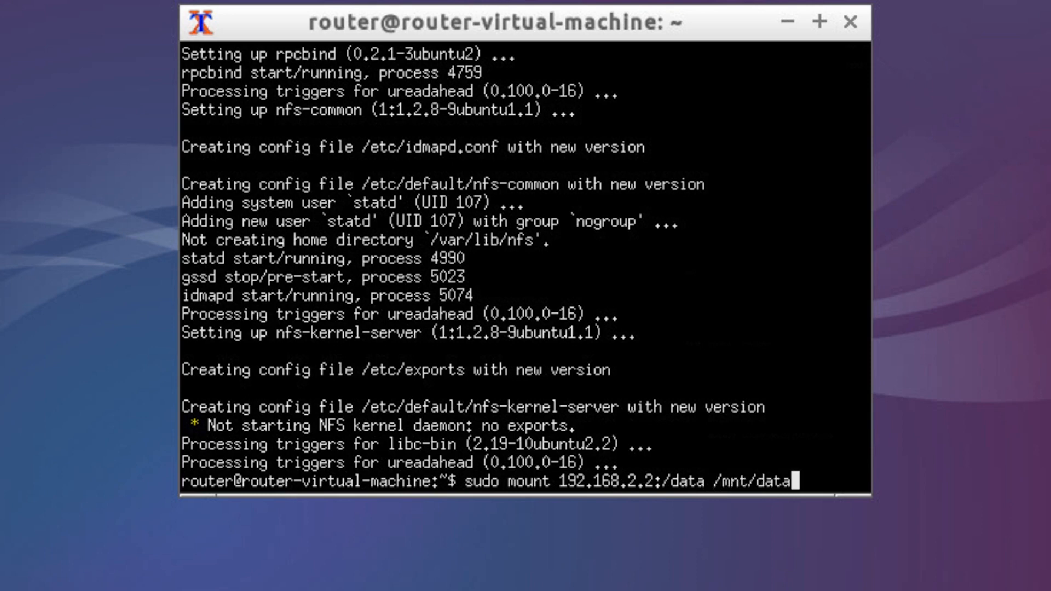
{"action": "key", "text": "Return"}
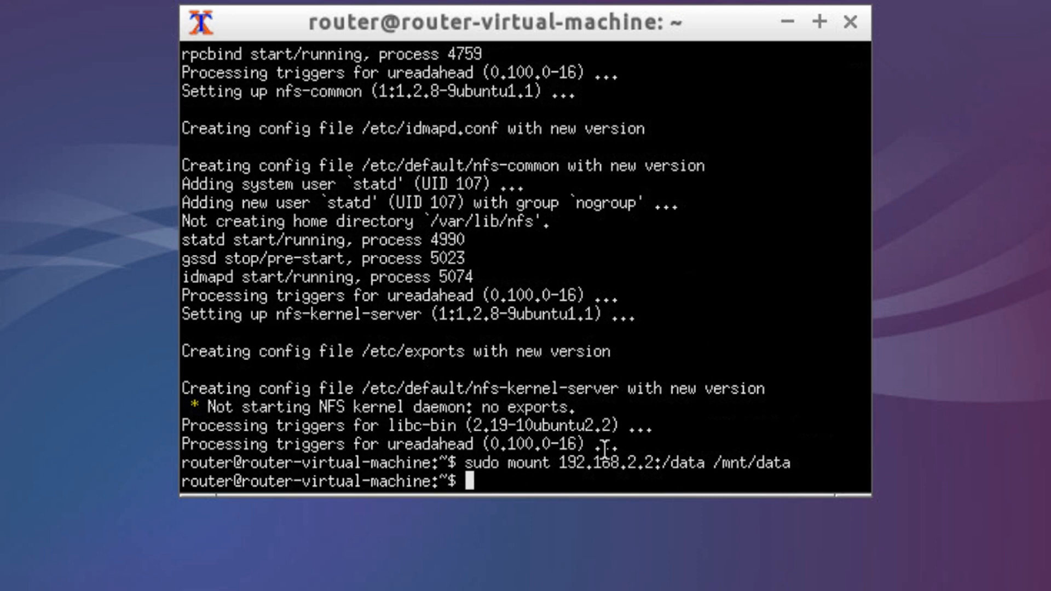
Change to /mnt/data and list all of the mounted share's contents in long format with ls -la
{"action": "type", "text": "cd /mnt/data"}
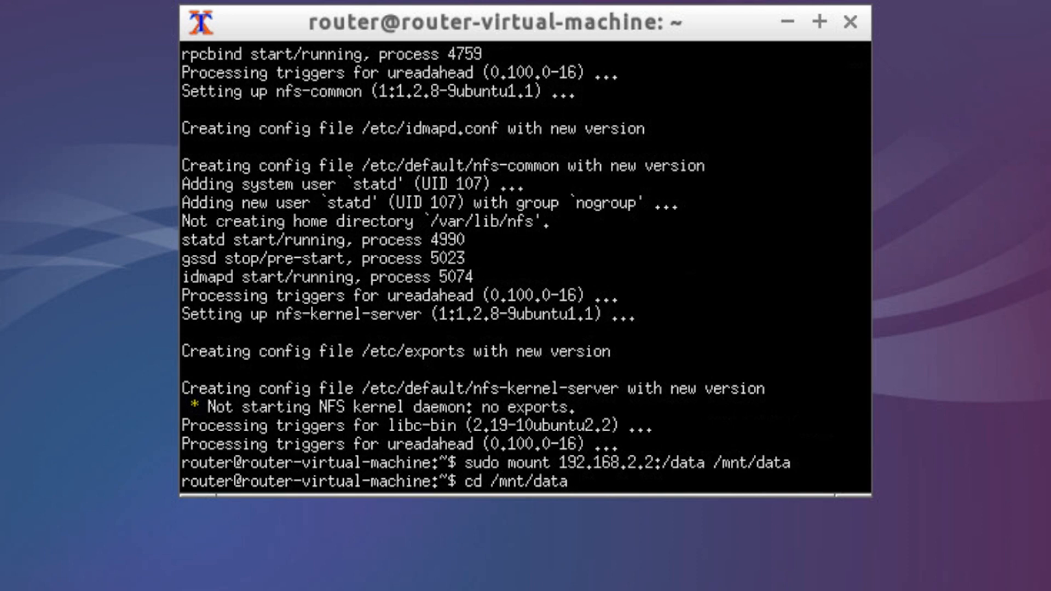
{"action": "key", "text": "Return"}
{"action": "type", "text": "ls -la"}
{"action": "key", "text": "Return"}
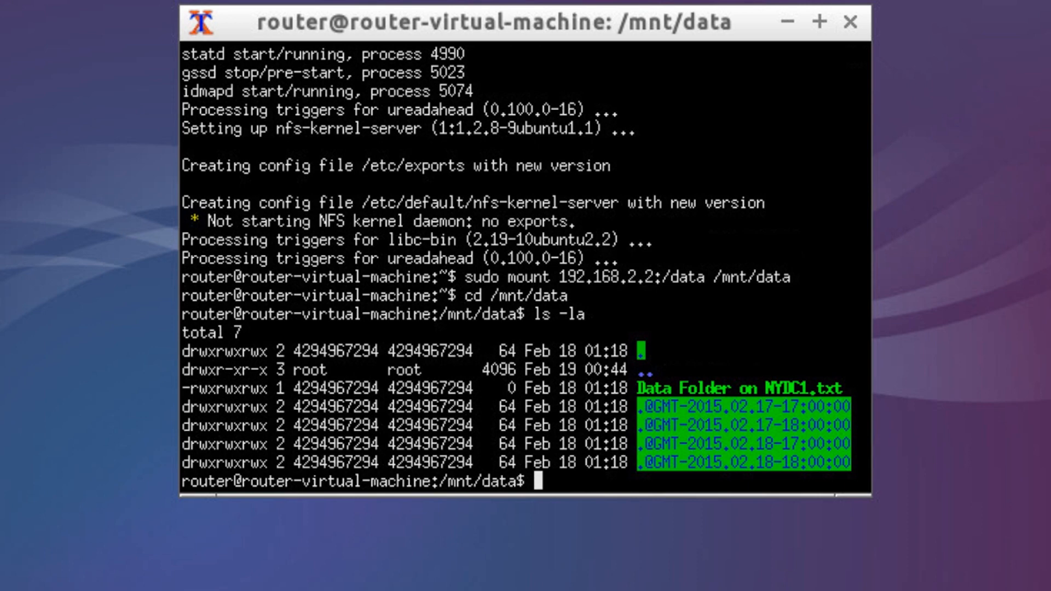
Create the directory /export and its subdirectory /export/shared with sudo mkdir
{"action": "type", "text": "sudo mkdir /export"}
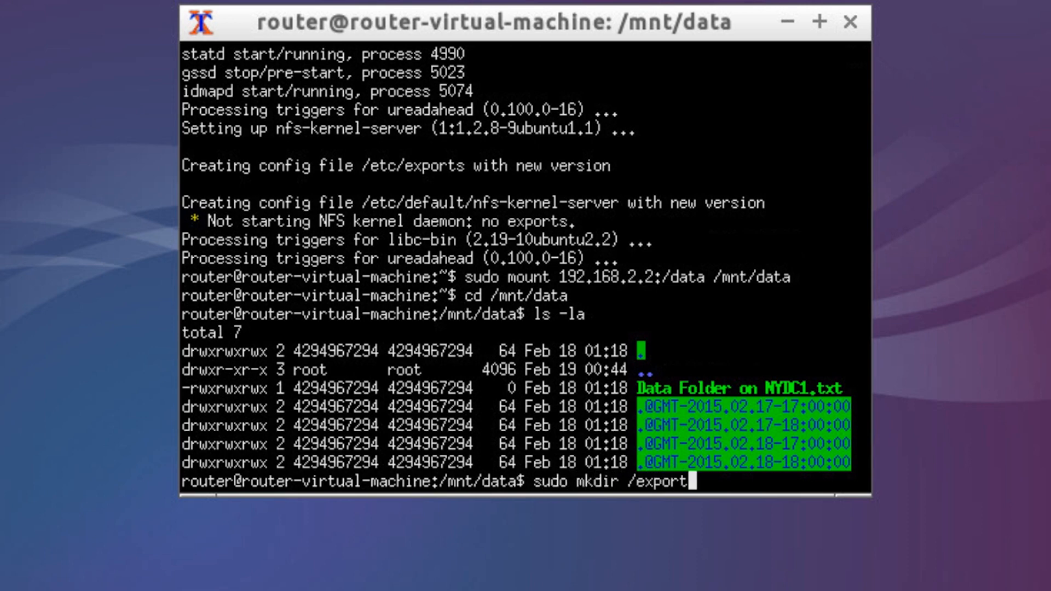
{"action": "key", "text": "Return"}
{"action": "type", "text": "sudo"}
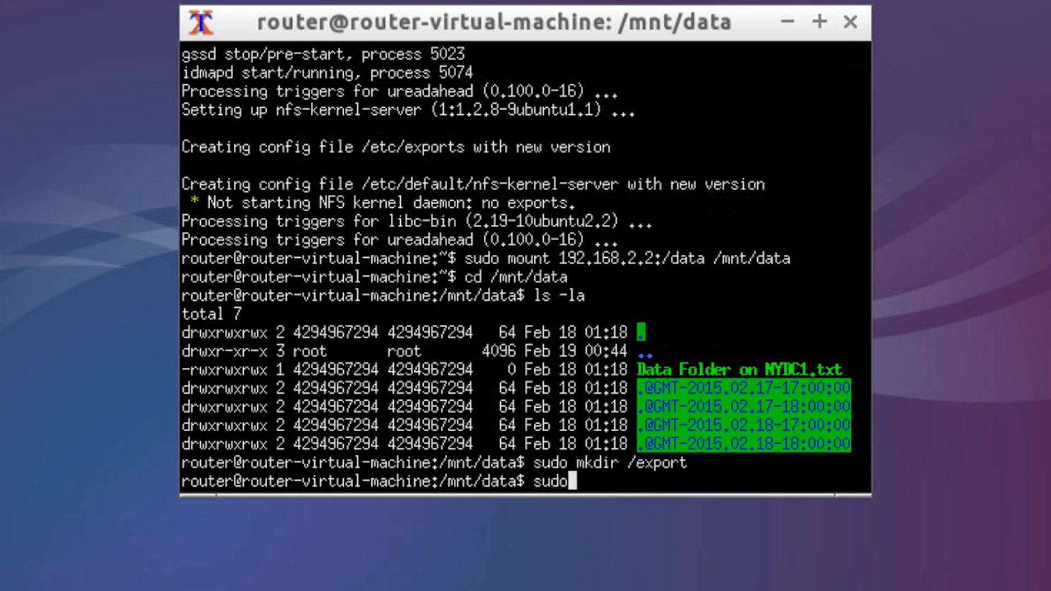
{"action": "type", "text": " mkdir /export/shared"}
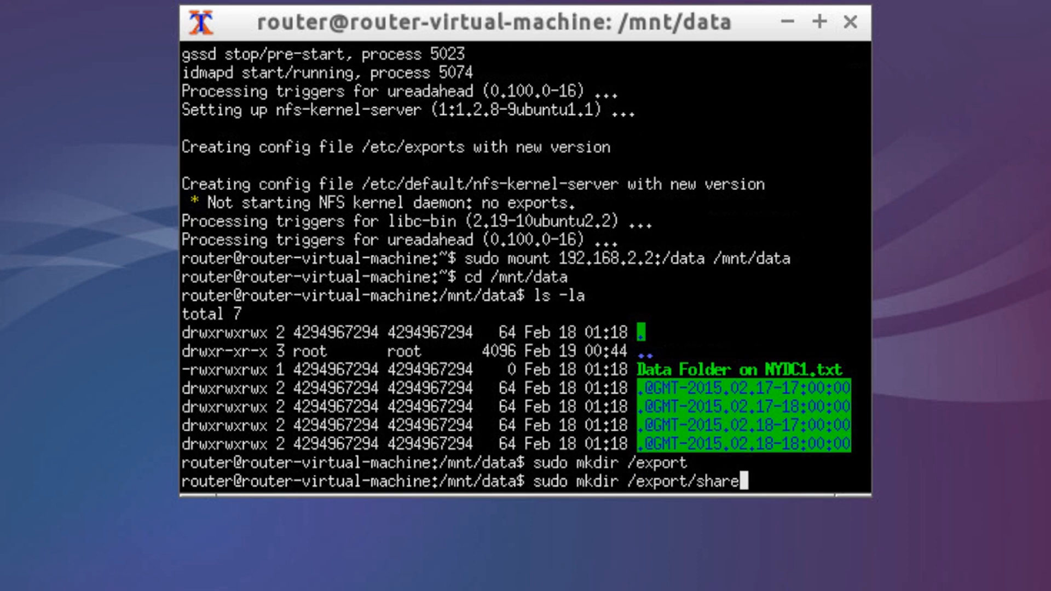
{"action": "key", "text": "Return"}
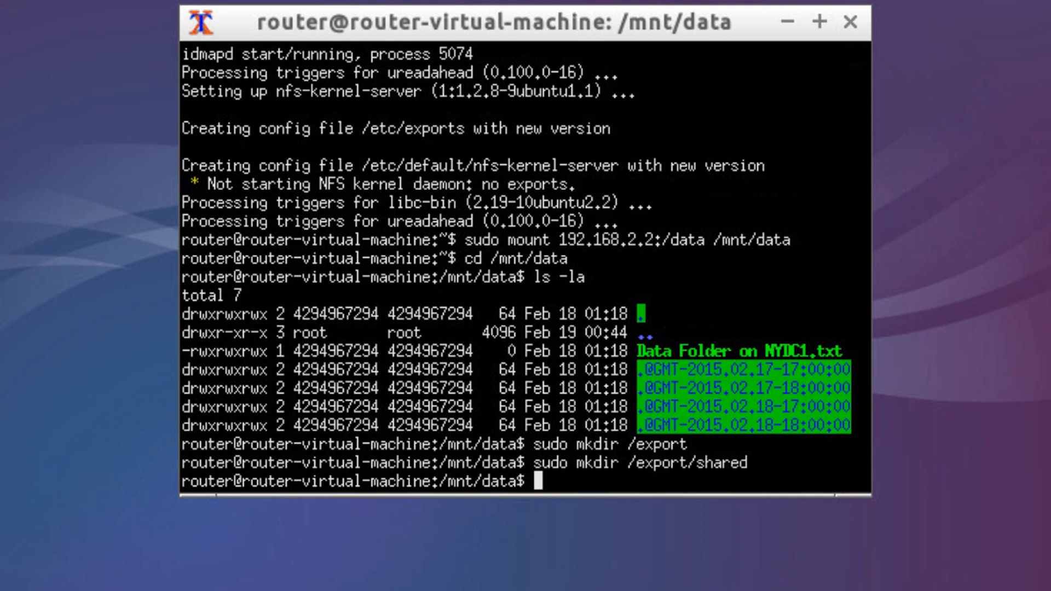
Set the permissions of /export/shared to 777 with sudo chmod
{"action": "type", "text": "sudo chmod "}
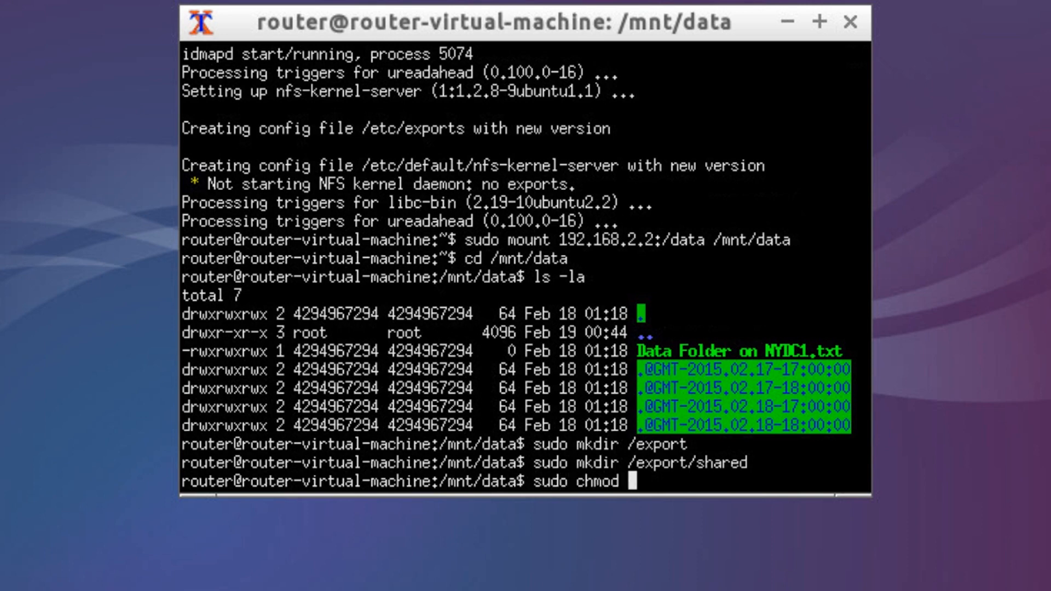
{"action": "type", "text": "777 /export/shared"}
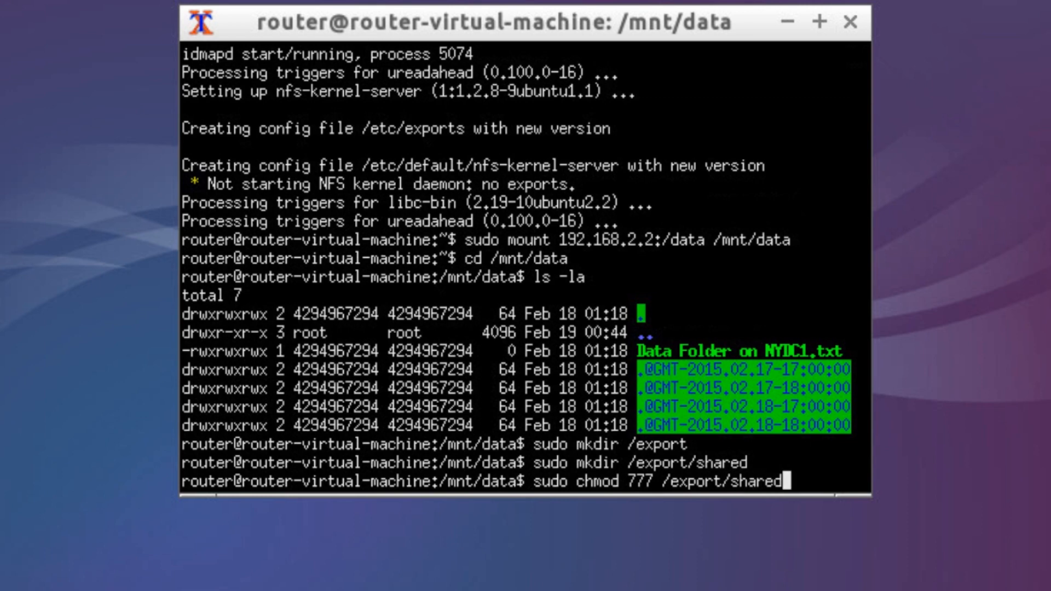
{"action": "key", "text": "Return"}
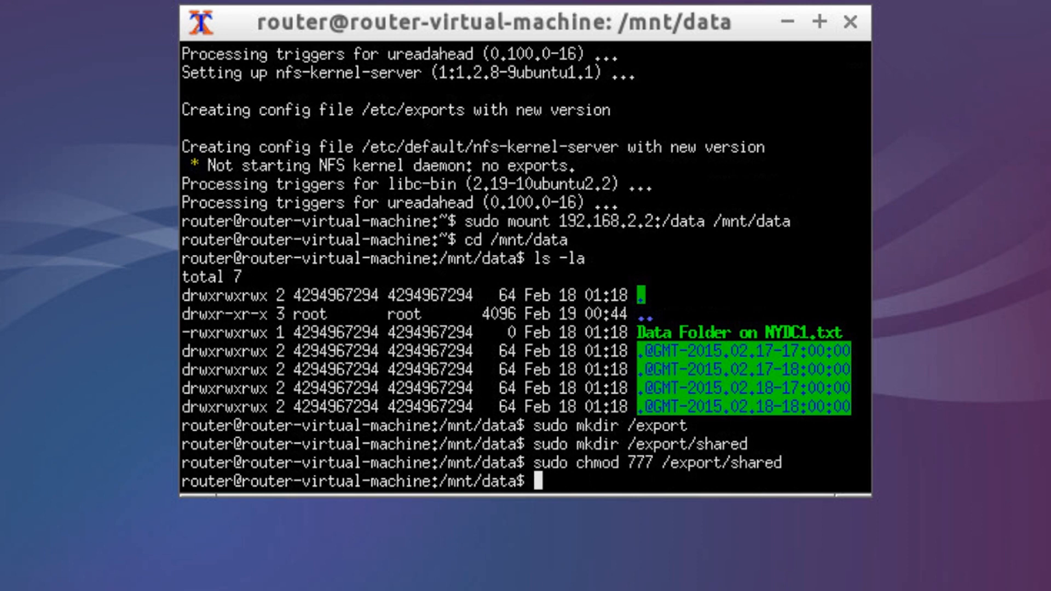
Edit /etc/exports with sudo pico, adding the line "/export/shared *(rw)" below the existing comments, and save the file
{"action": "type", "text": "sudo pico"}
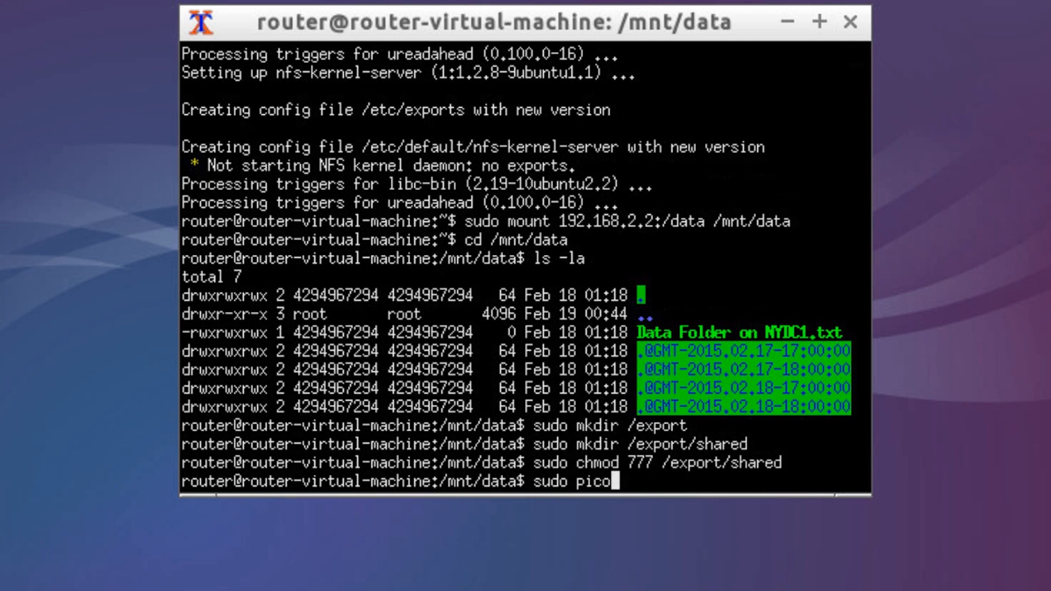
{"action": "type", "text": " /etc/exports"}
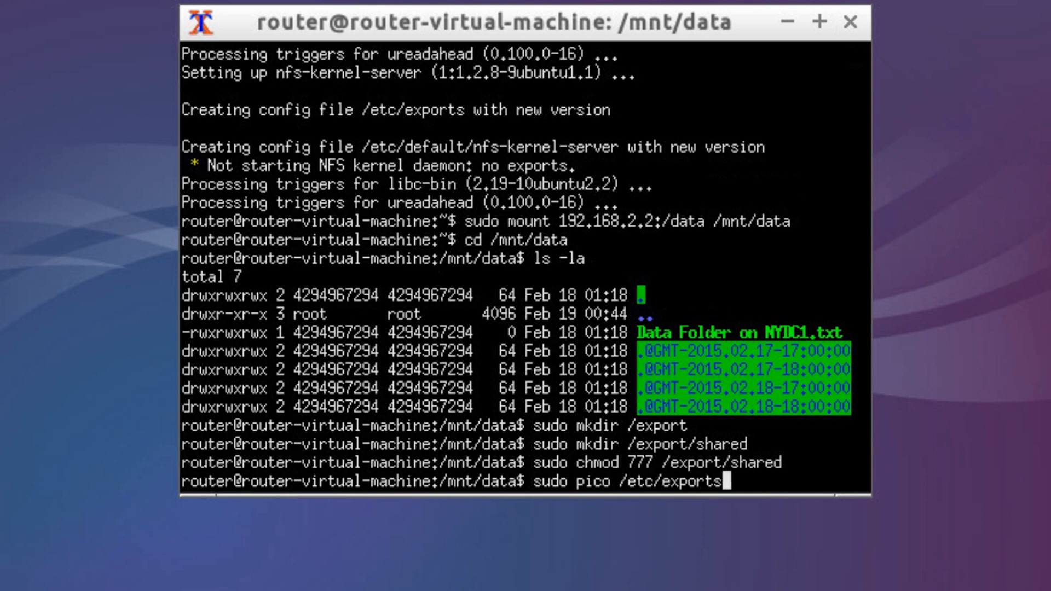
{"action": "key", "text": "Return"}
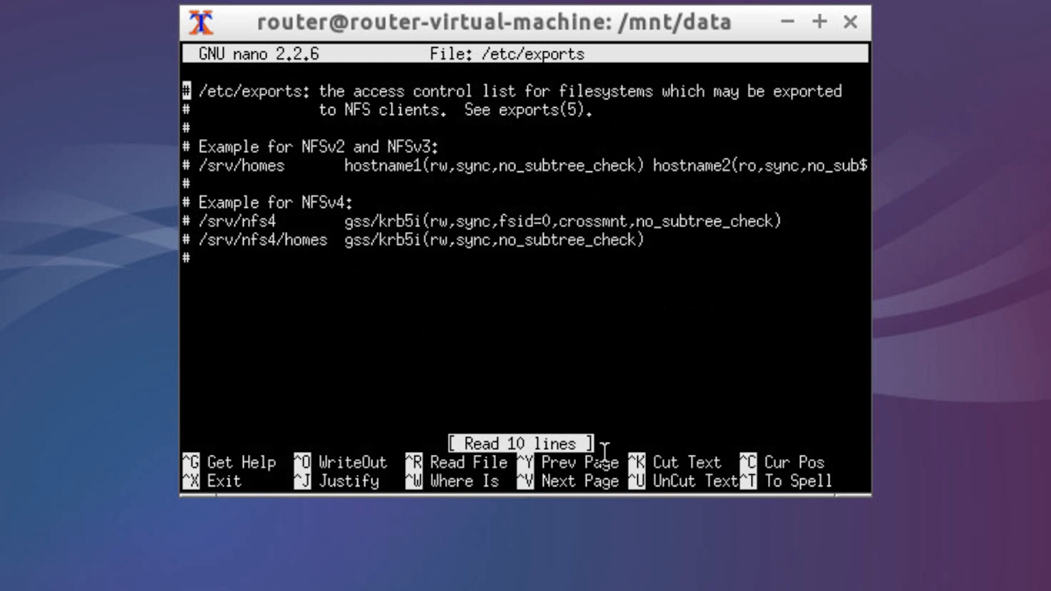
{"action": "key", "text": "Down"}
{"action": "key", "text": "Down"}
{"action": "key", "text": "Down"}
{"action": "key", "text": "Down"}
{"action": "key", "text": "Down"}
{"action": "key", "text": "Down"}
{"action": "key", "text": "Down"}
{"action": "key", "text": "Down"}
{"action": "key", "text": "Down"}
{"action": "key", "text": "Down"}
{"action": "type", "text": "/export/shared "}
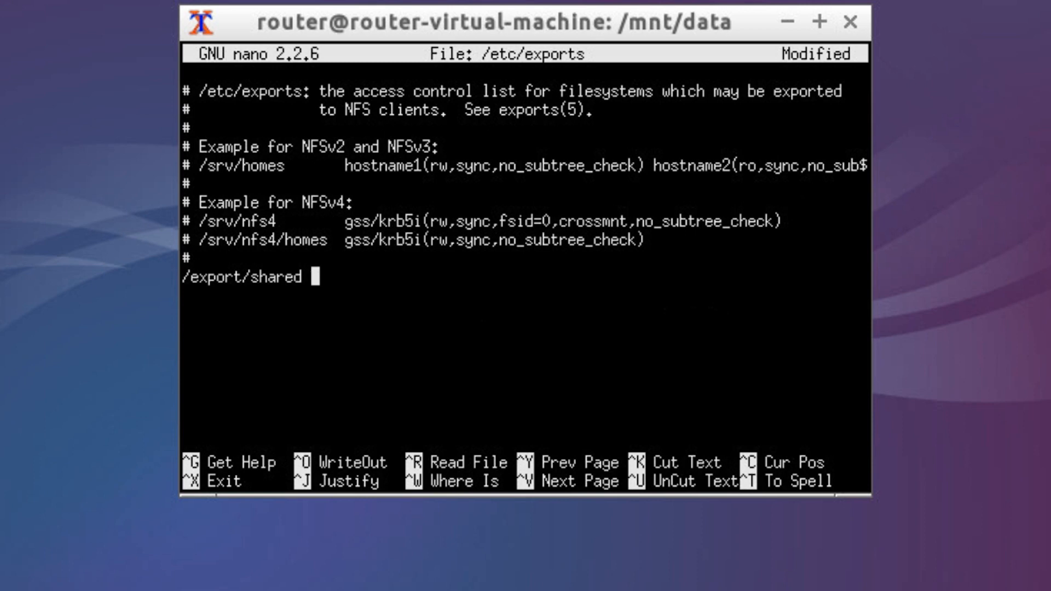
{"action": "type", "text": "*(rw)"}
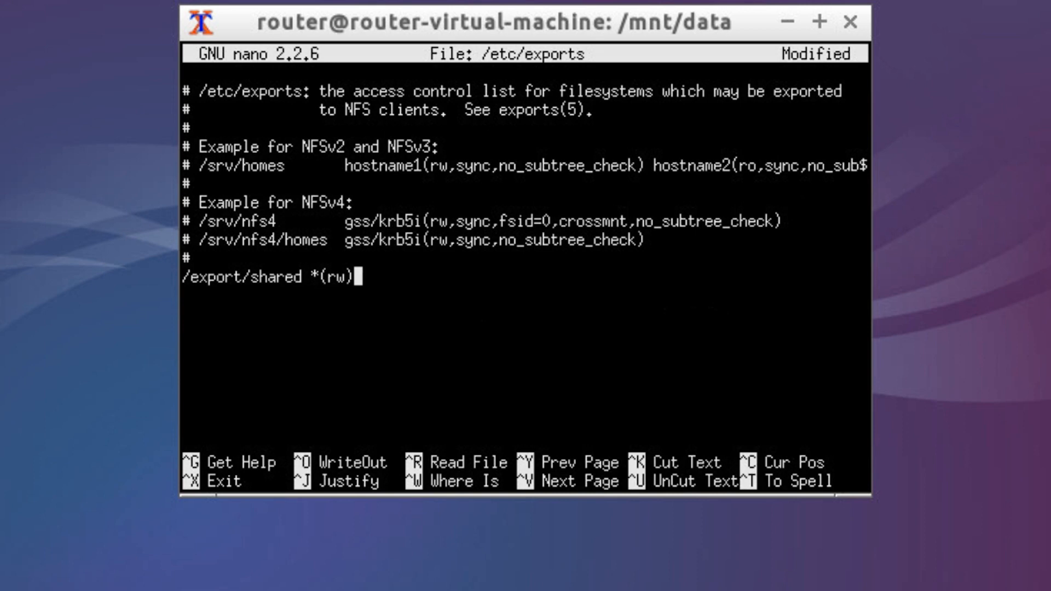
{"action": "key", "text": "ctrl+x"}
{"action": "key", "text": "y"}
{"action": "key", "text": "Return"}
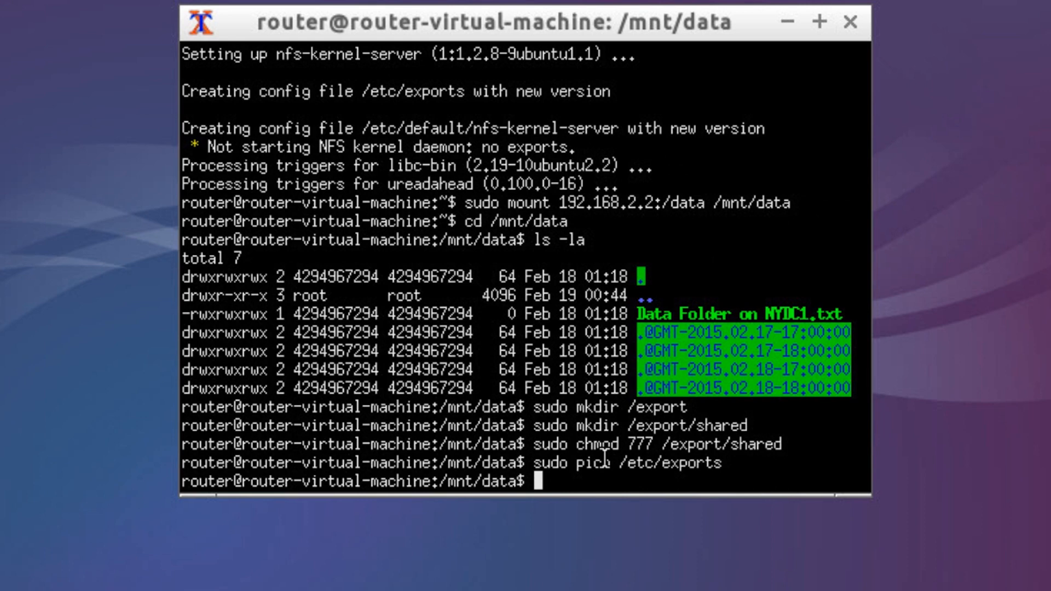
Start the NFS server service on the Lubuntu machine with sudo service nfs-kernel-server start
{"action": "type", "text": "sudo service n"}
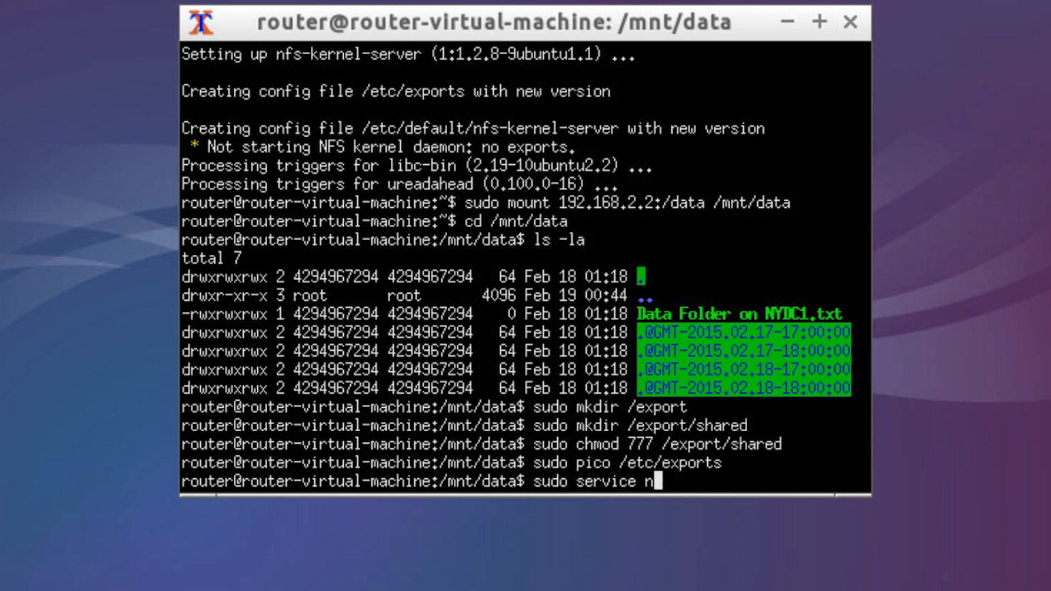
{"action": "type", "text": "fs-kernel-"}
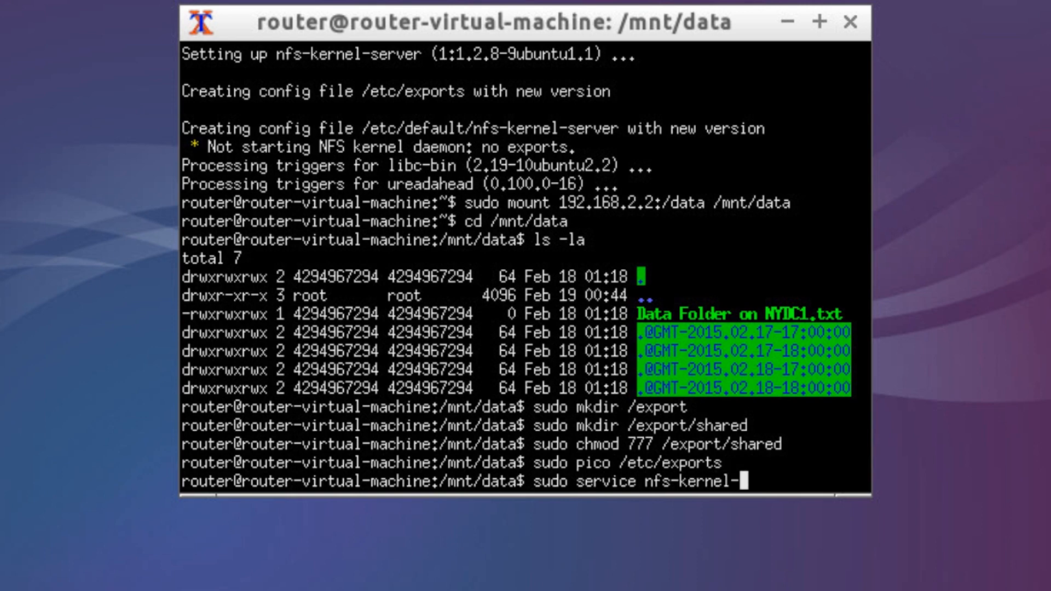
{"action": "type", "text": "server start"}
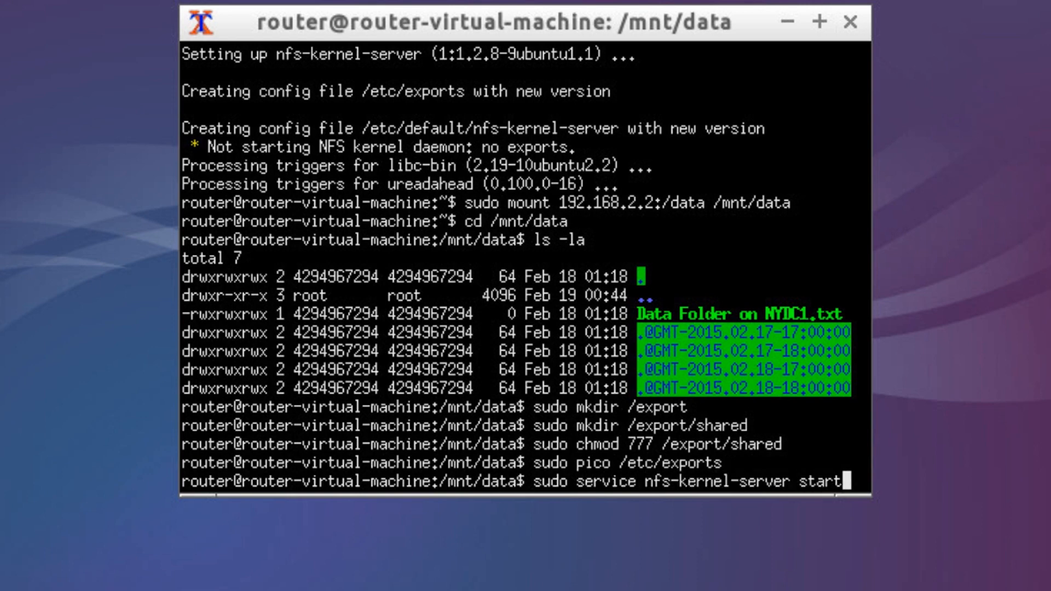
{"action": "key", "text": "Return"}
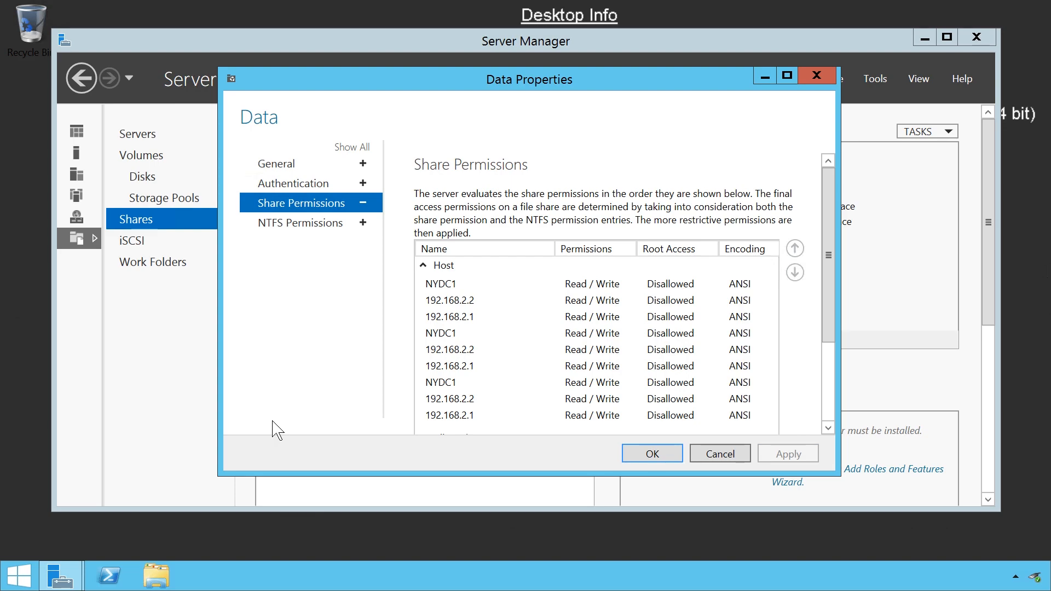
Switch to File Explorer on the Windows server and map network drive X: to the NFS folder 192.168.2.1:/export/shared
{"action": "left_click", "coordinate": [157, 572]}
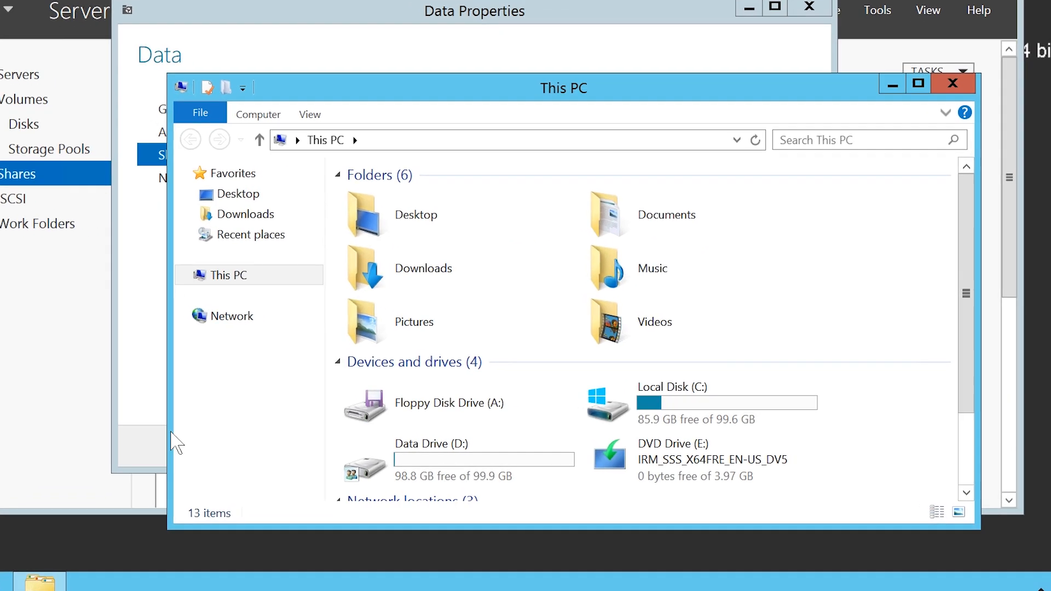
{"action": "right_click", "coordinate": [186, 264]}
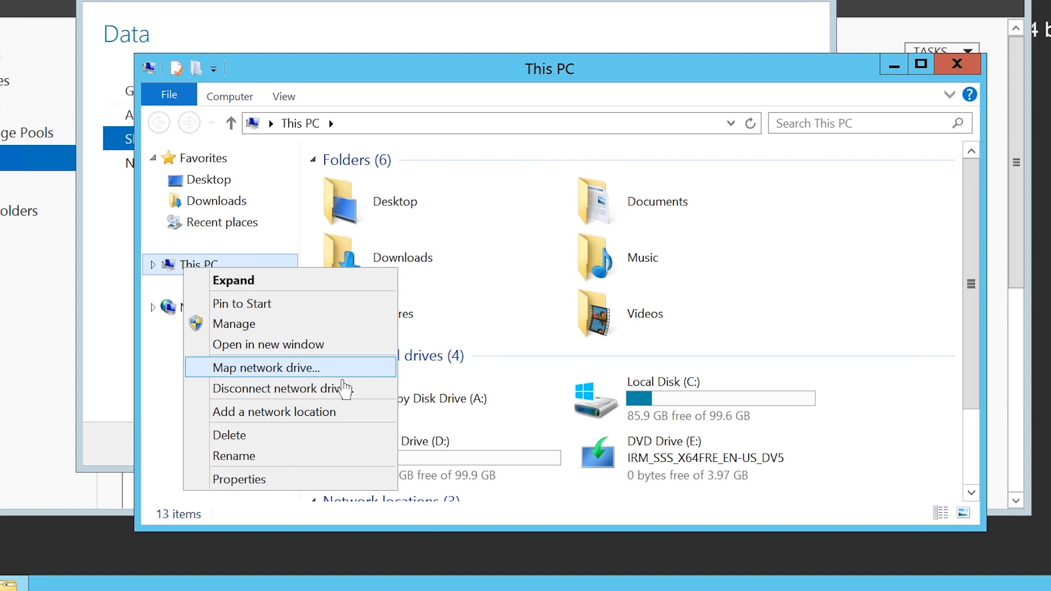
{"action": "left_click", "coordinate": [343, 379]}
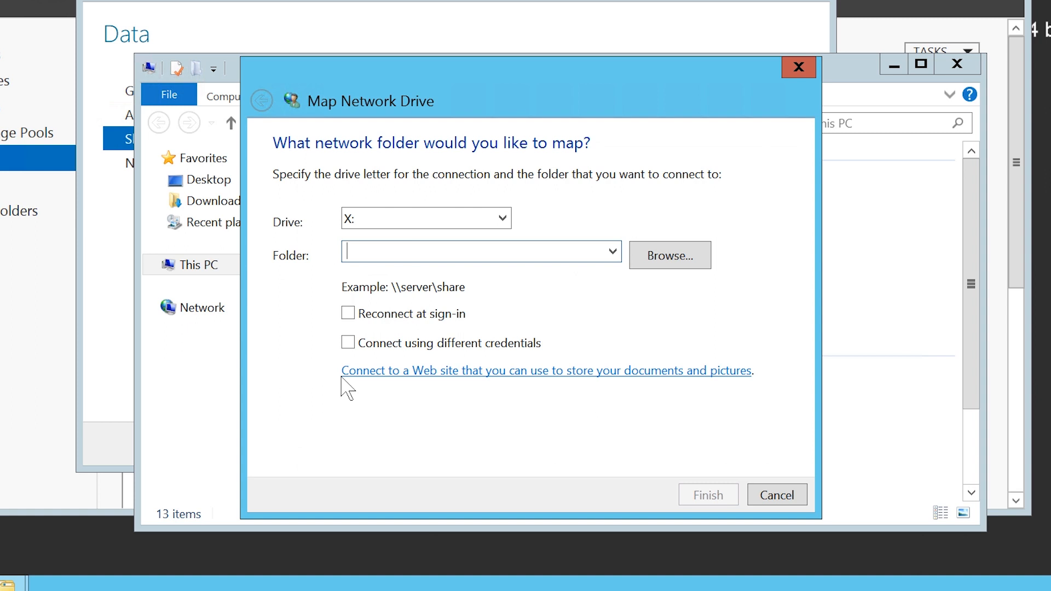
{"action": "type", "text": "192.16"}
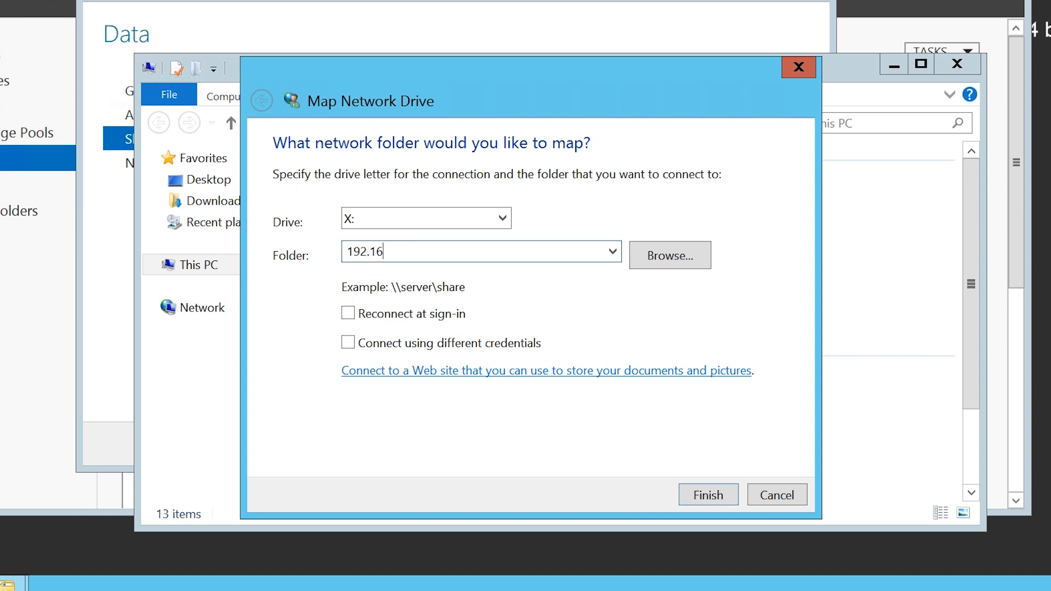
{"action": "type", "text": "8.2.1:/export/shared"}
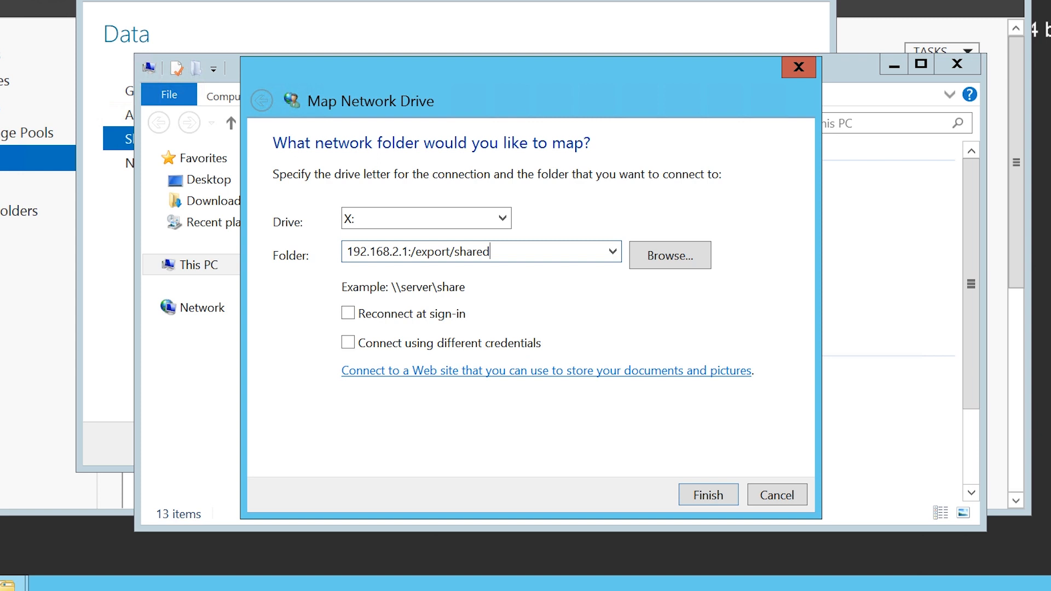
{"action": "key", "text": "Return"}
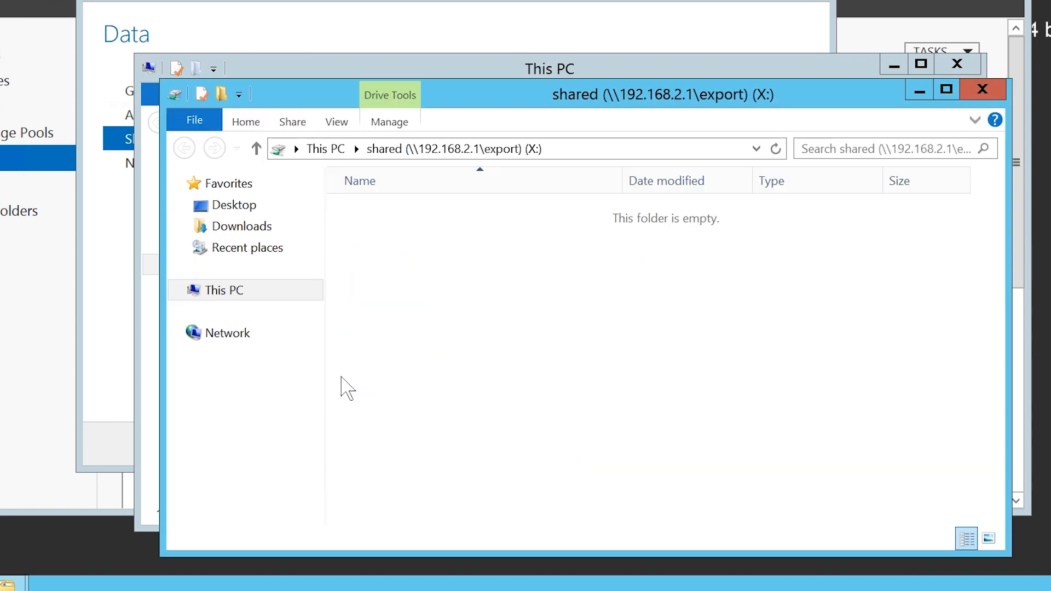